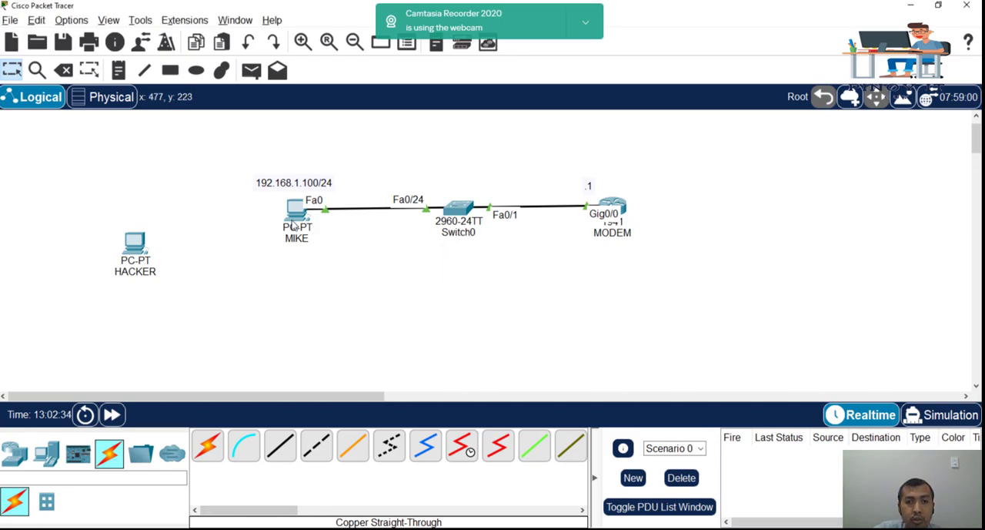
Step: Shift the PC wired to Switch0 slightly left and set its static IPv4 address to 192.168.1.100
left_click_drag(292, 223, 285, 225)
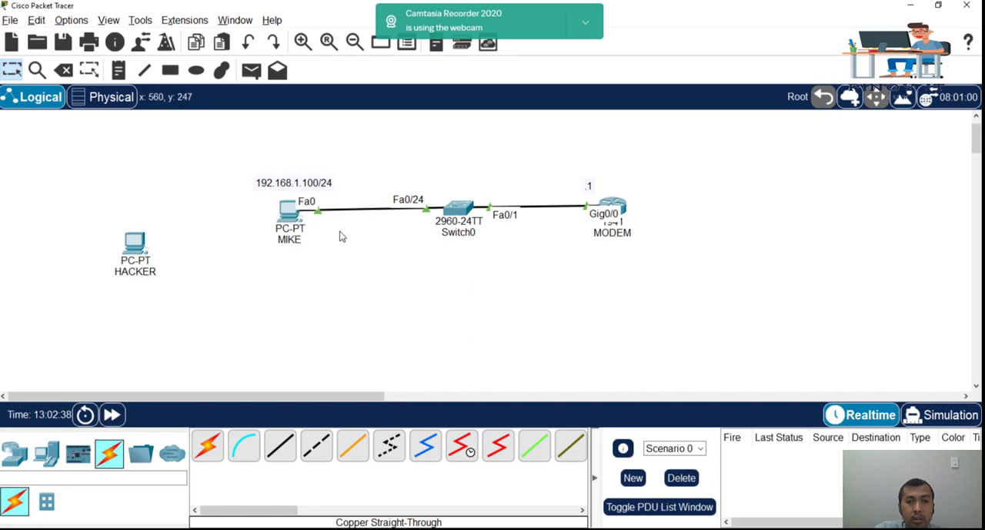
left_click(301, 219)
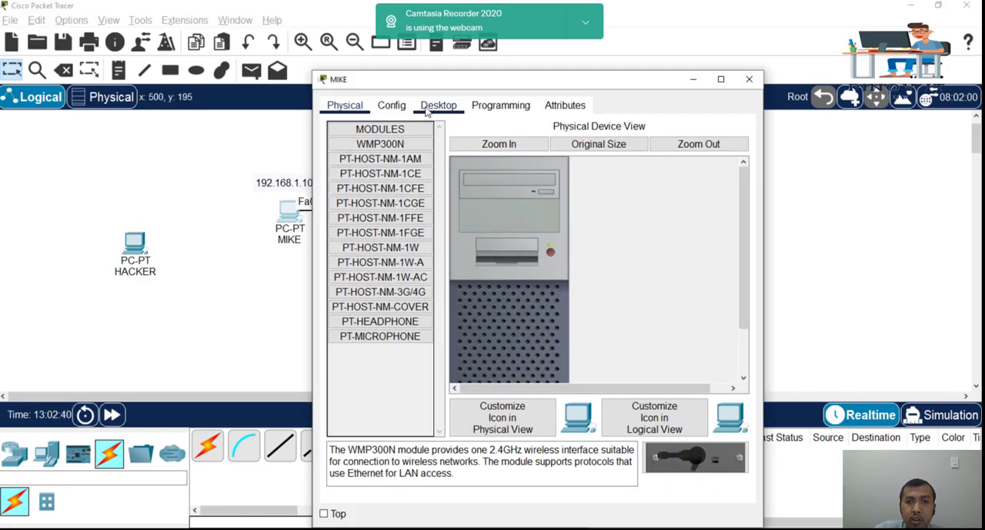
left_click(429, 110)
left_click_drag(454, 80, 622, 97)
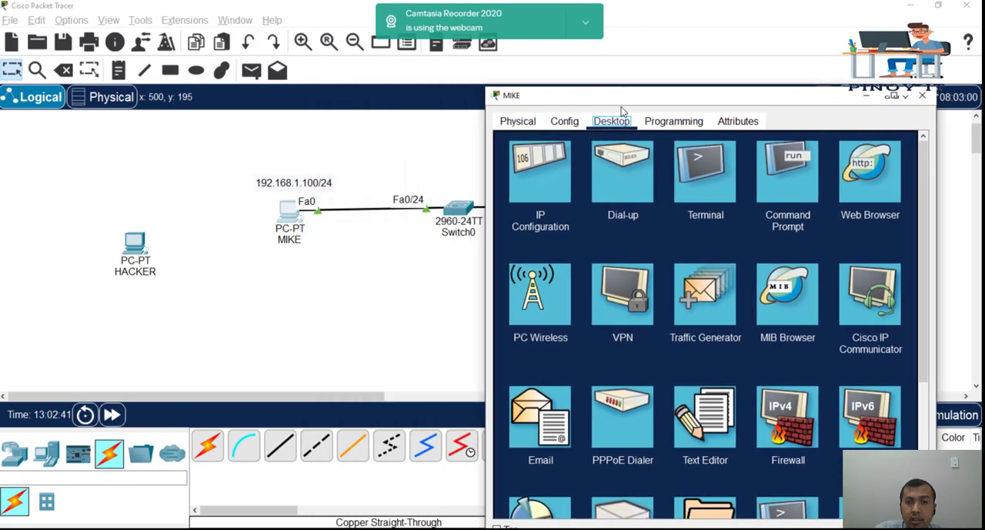
left_click(529, 178)
left_click(660, 214)
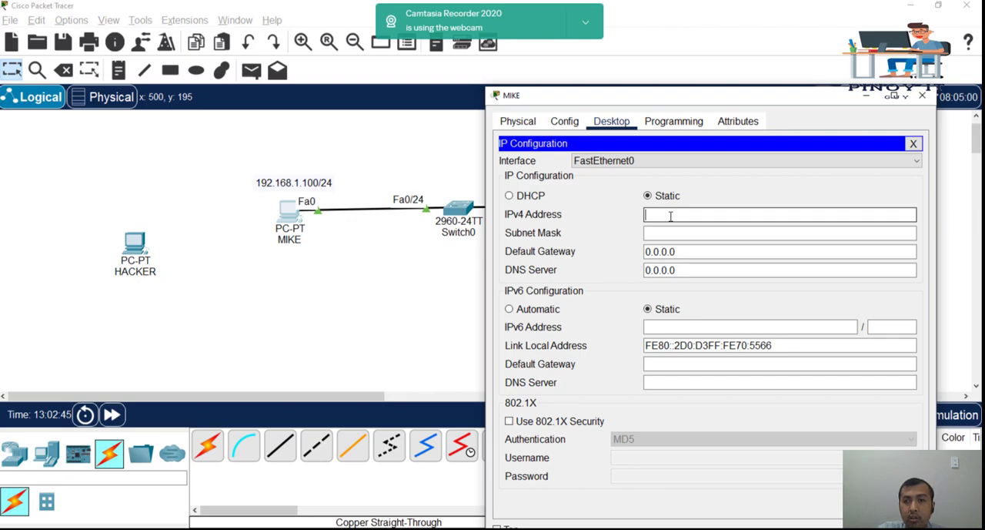
left_click_drag(638, 99, 574, 88)
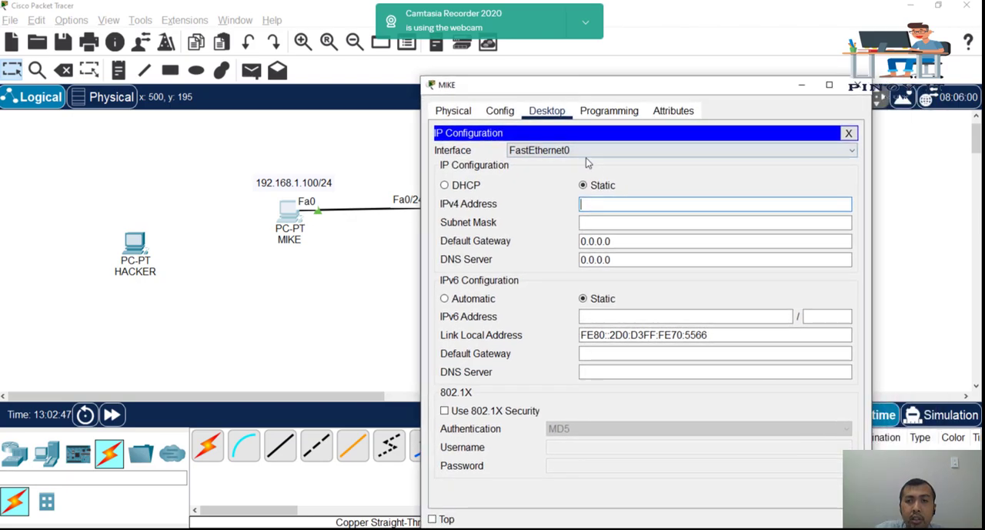
type("192.168.1")
key("BackSpace")
key("BackSpace")
key("BackSpace")
type("8.1.100")
Step: Set the same PC's default gateway to 192.168.1.1 and close its configuration window
key("Tab")
key("Tab")
type("192.168.1.")
type("1")
left_click(560, 227)
left_click(856, 85)
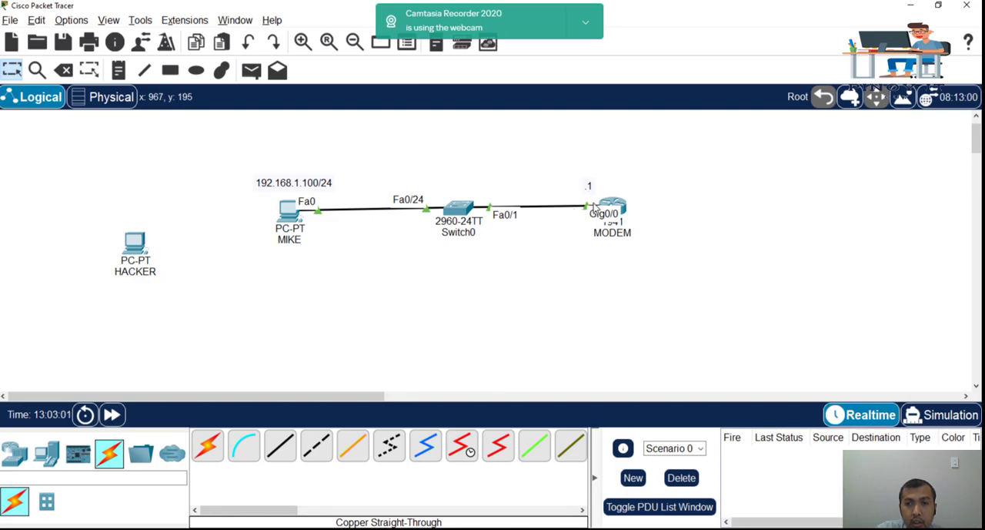
Step: Ping the modem at 192.168.1.1 from the Command Prompt of the PC wired to Switch0
left_click(302, 214)
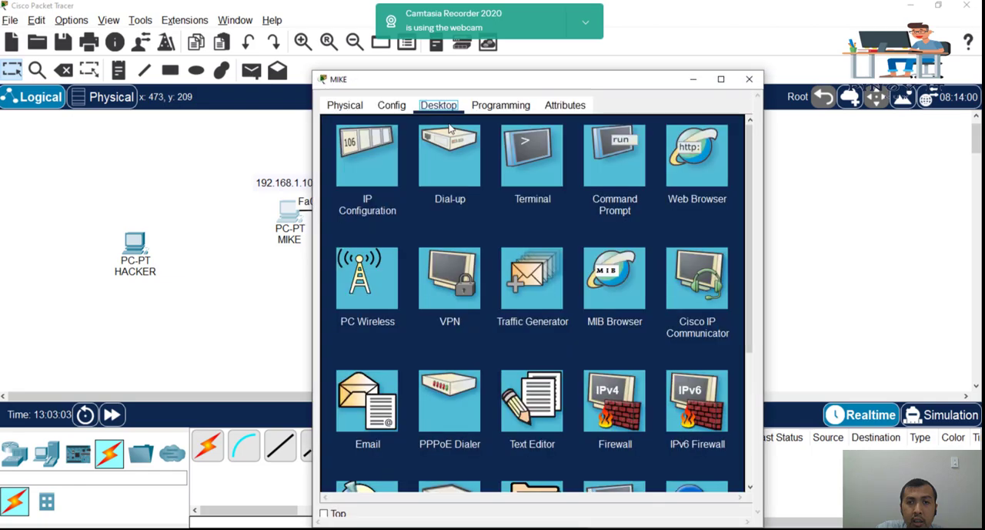
left_click(604, 158)
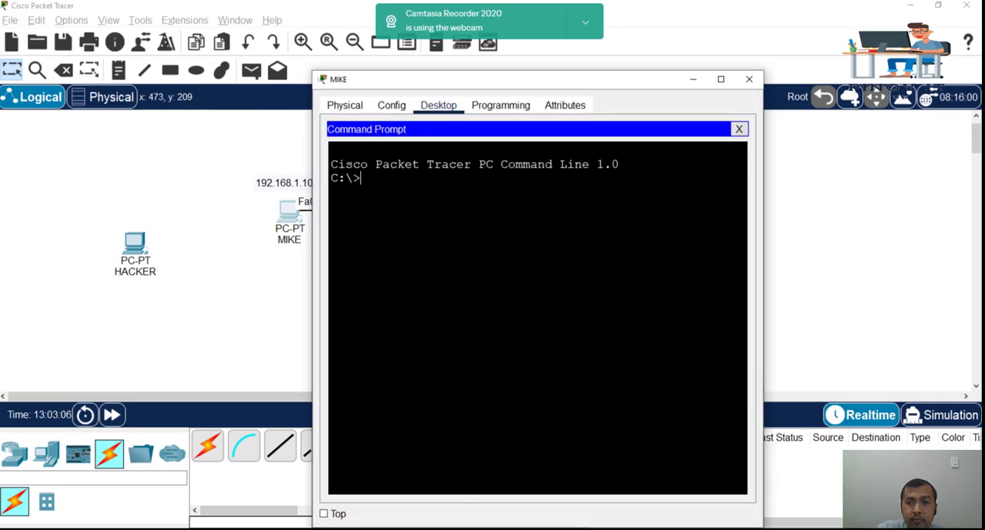
type("PING 1")
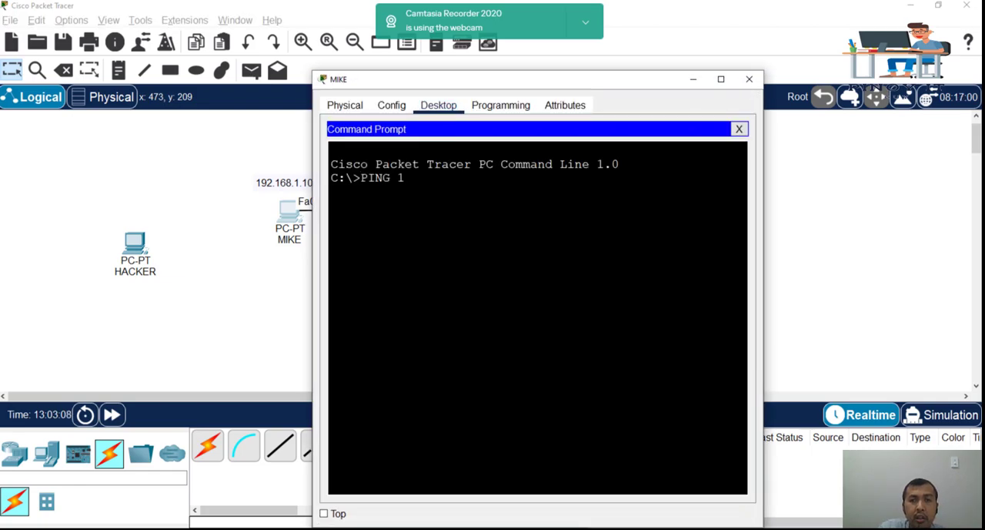
type("92.168.1.1")
key("Return")
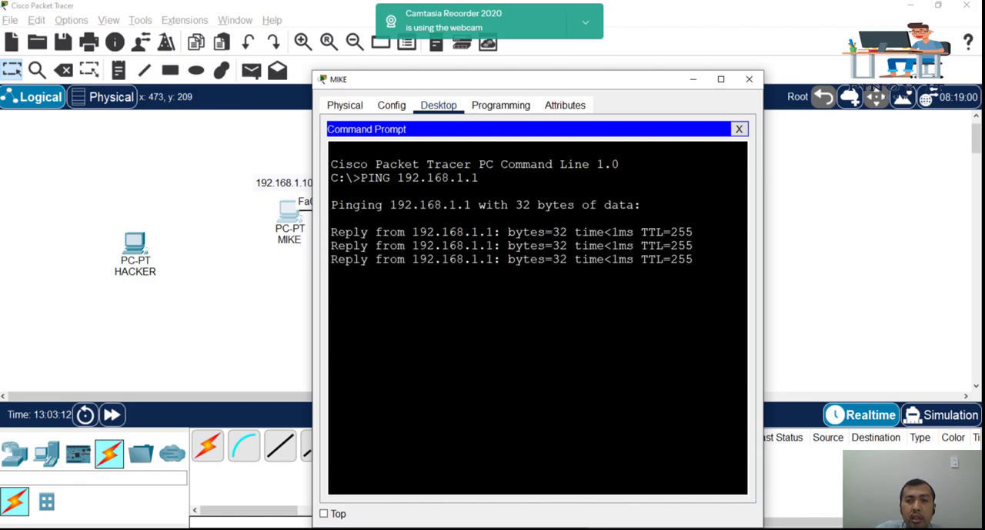
left_click(864, 270)
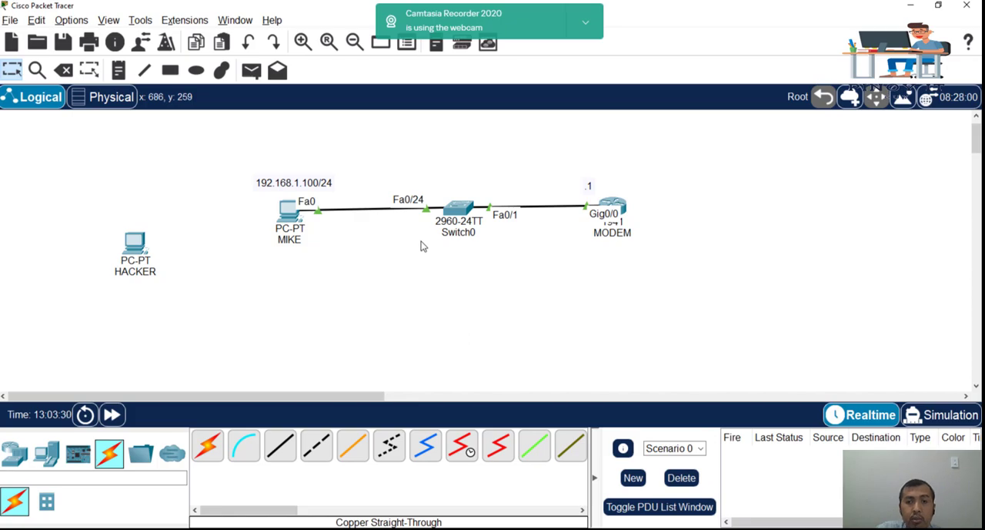
Step: Open Switch0's command line interface and enter privileged mode with the enable command
left_click(461, 212)
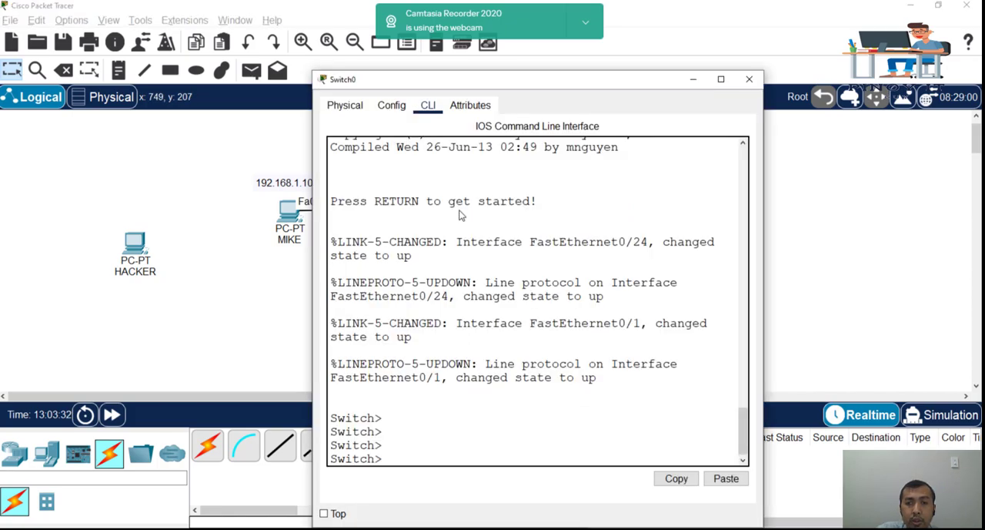
left_click_drag(448, 81, 635, 59)
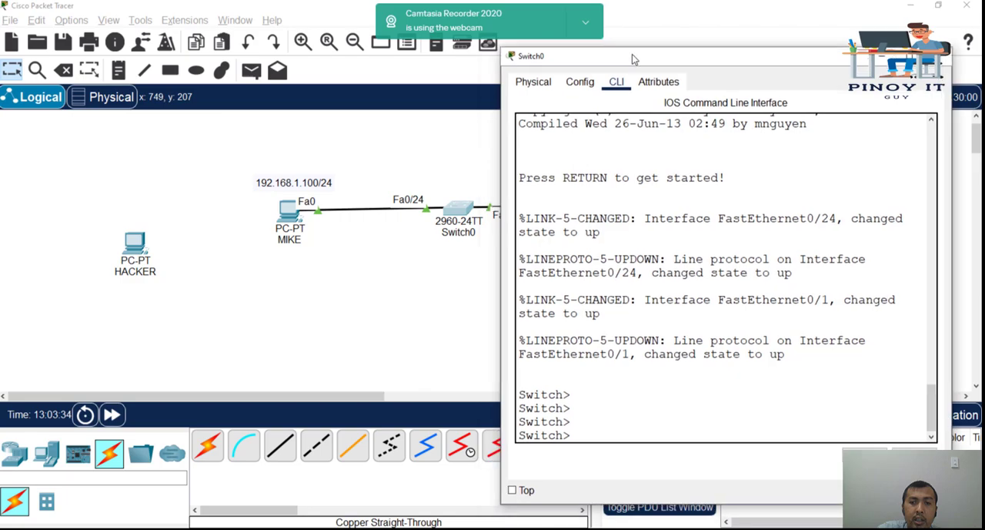
key("Return")
key("Return")
key("Return")
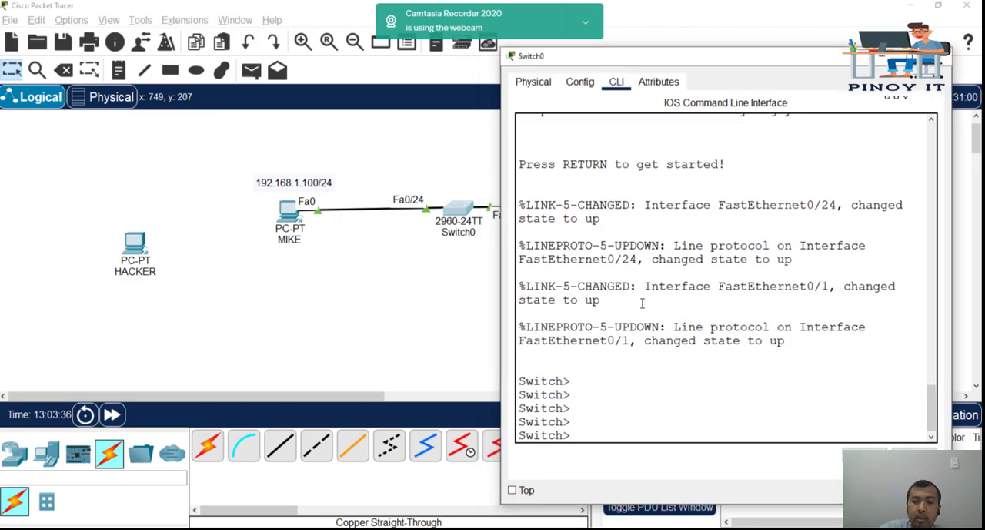
type("enable")
key("Return")
Step: Enter global configuration mode on Switch0 with conf t and select interface fa0/24
key("Return")
key("Return")
key("Return")
key("Return")
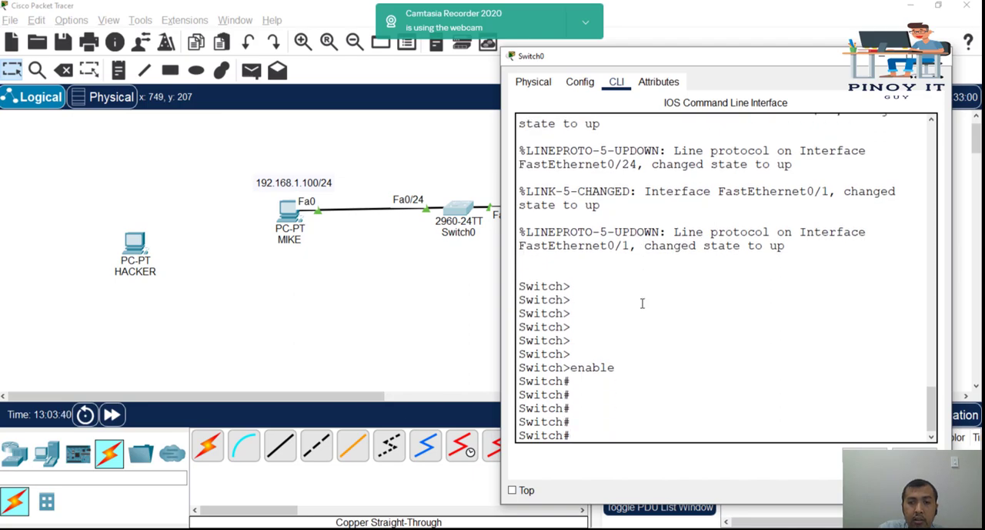
type("conf t")
key("Return")
key("Return")
key("Return")
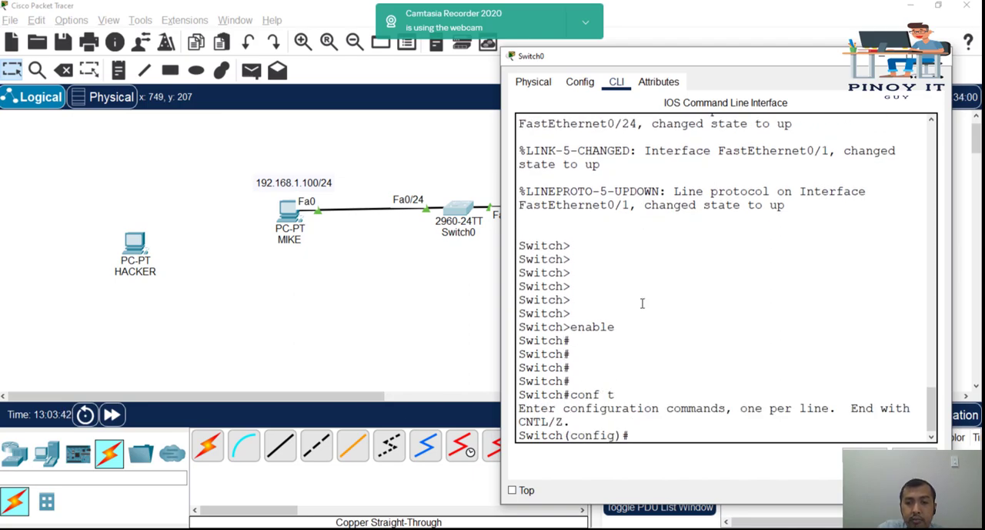
key("Return")
key("Return")
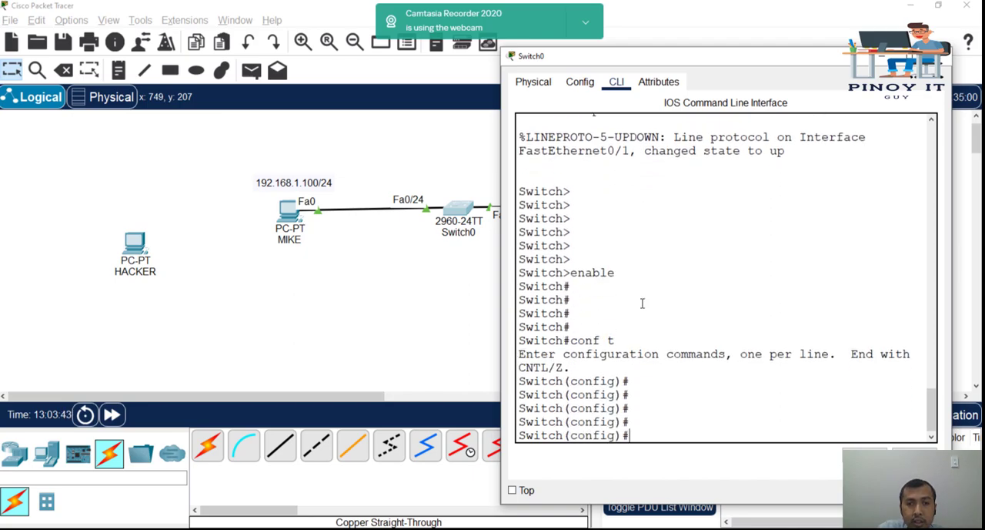
type("int fa0/24")
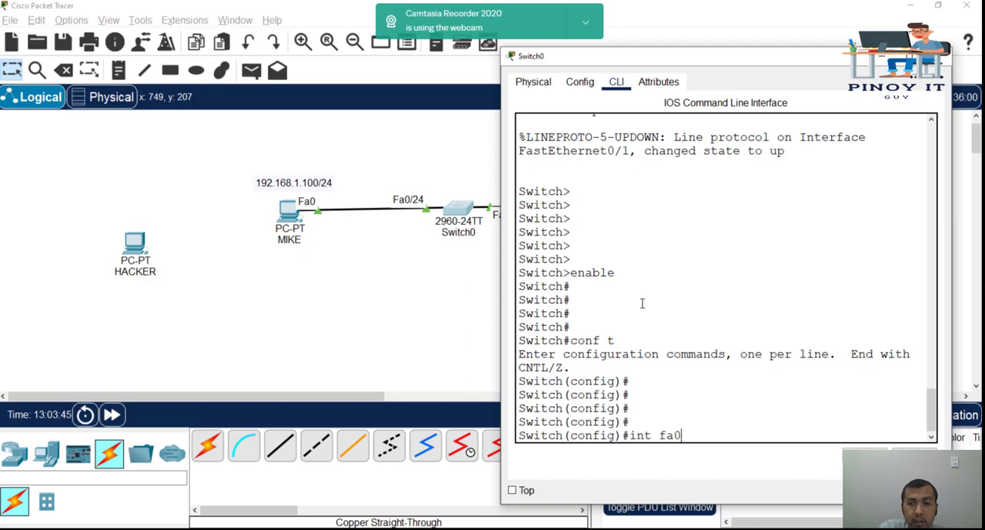
key("Return")
key("Return")
key("Return")
key("Return")
key("Return")
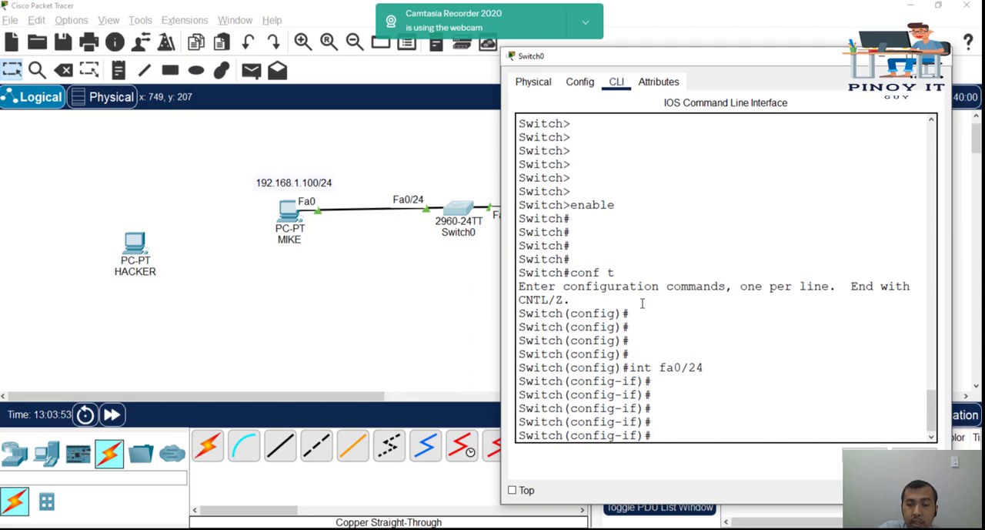
Step: Set interface fa0/24 to access mode with the switchport mode access command
type("switchpo")
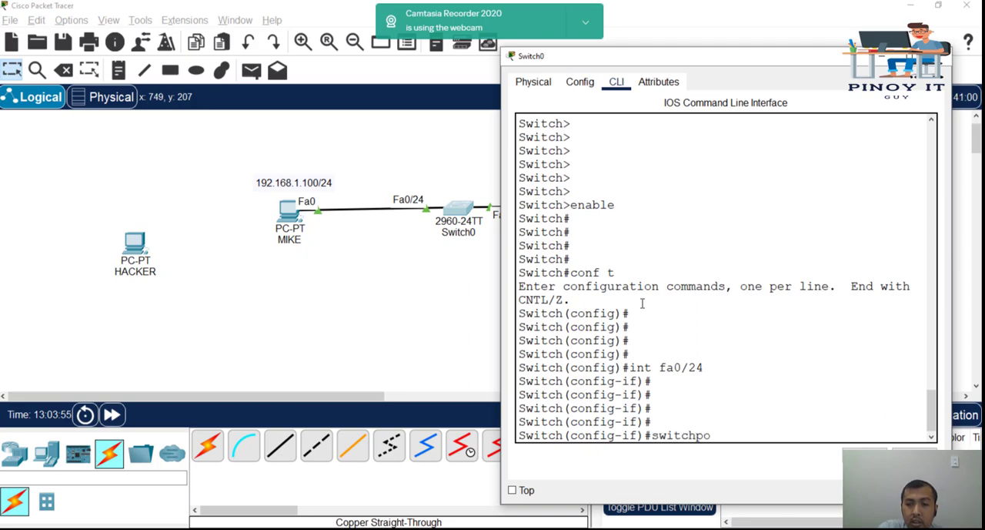
type("rt mode acces")
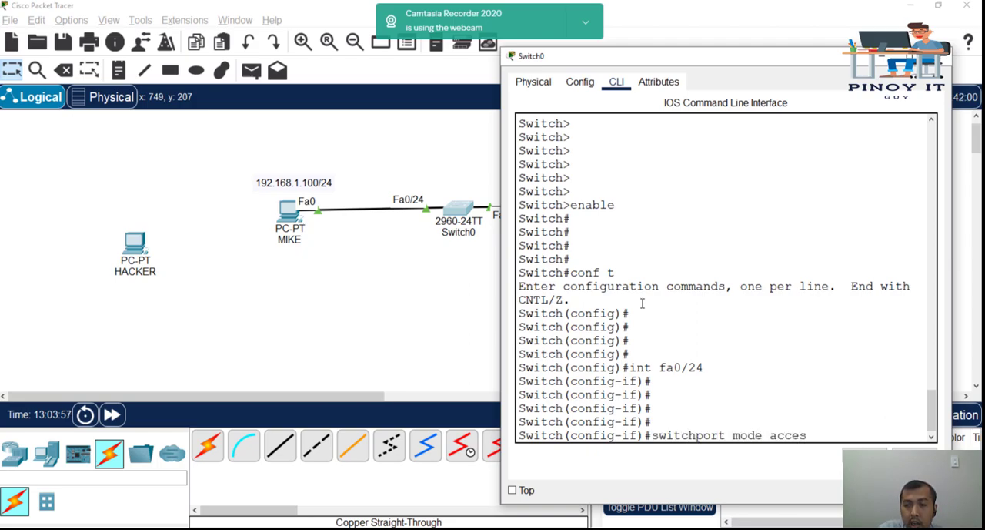
key("ctrl+u")
type("ss")
key("Return")
key("Return")
key("Return")
key("Return")
key("Return")
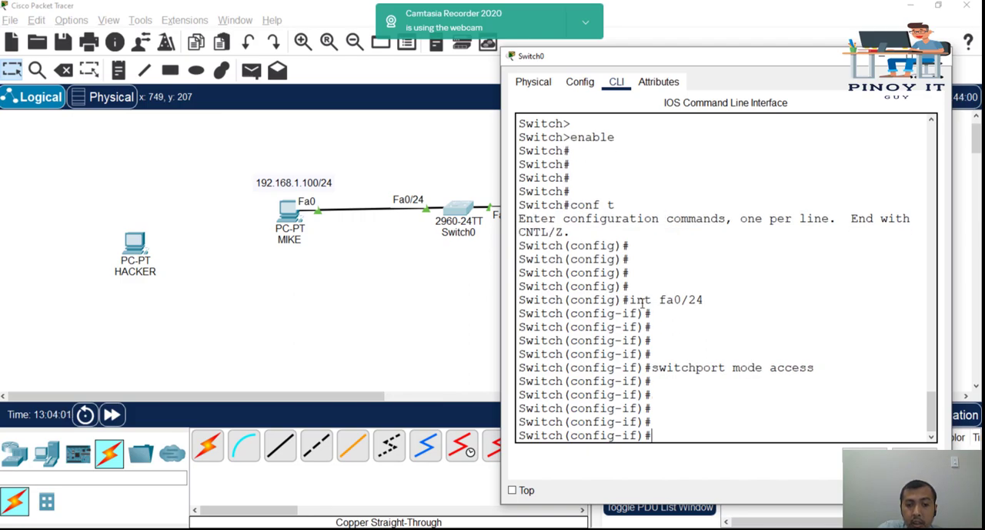
Step: Enable spanning-tree PortFast on interface fa0/24 with the abbreviated command span portf
type("s")
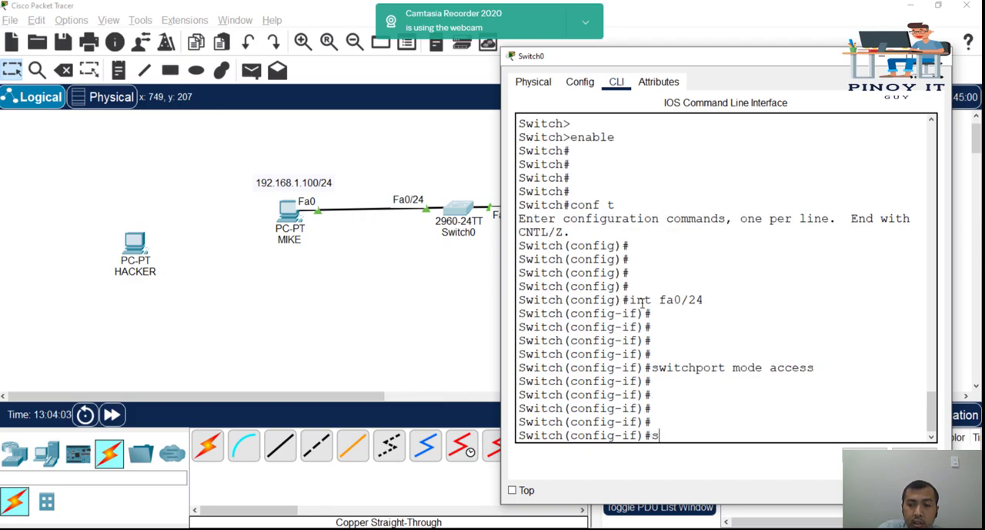
type("pan portf")
key("BackSpace")
key("BackSpace")
type("tf")
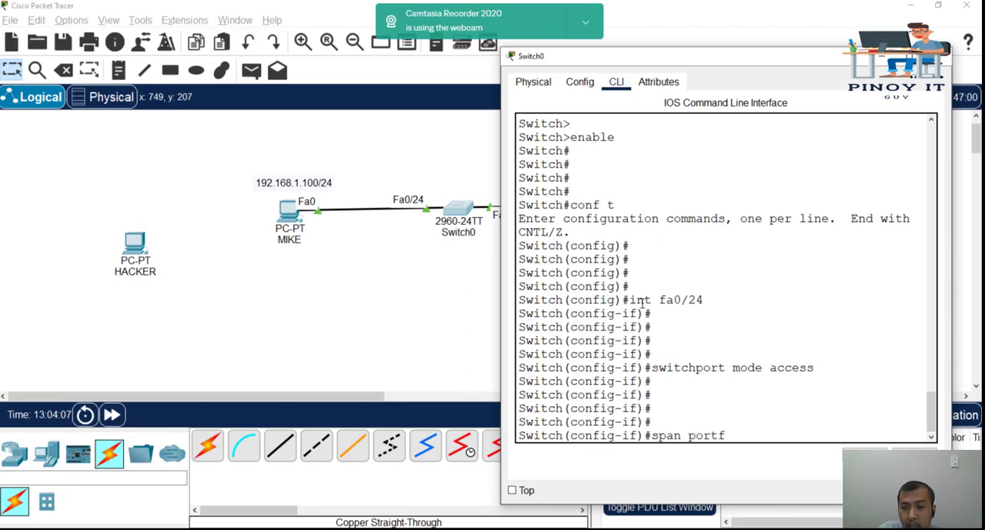
key("Return")
type("span")
key("Tab")
type("portf")
key("Tab")
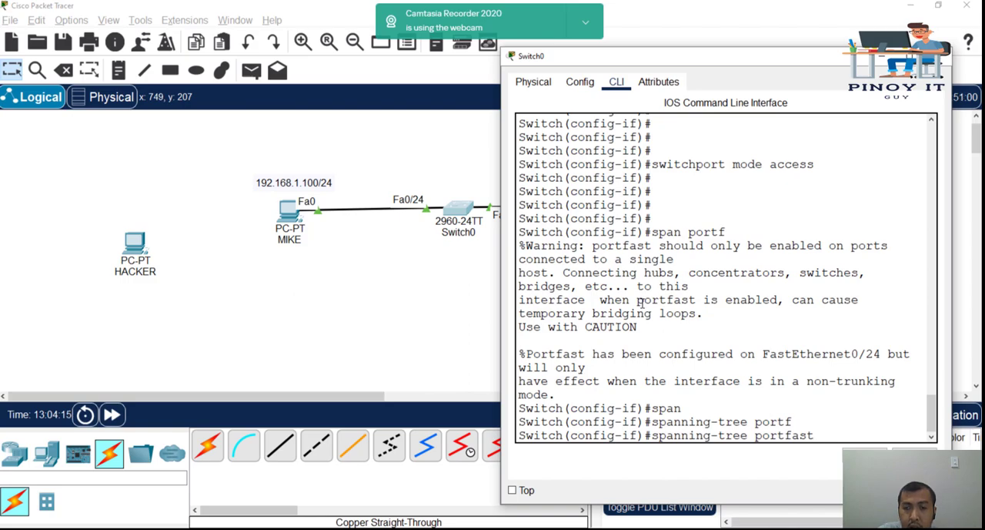
key("BackSpace")
key("BackSpace")
key("BackSpace")
key("BackSpace")
key("BackSpace")
key("BackSpace")
key("BackSpace")
key("BackSpace")
key("BackSpace")
key("BackSpace")
key("BackSpace")
key("BackSpace")
key("BackSpace")
key("BackSpace")
key("BackSpace")
key("BackSpace")
key("BackSpace")
key("BackSpace")
key("BackSpace")
key("BackSpace")
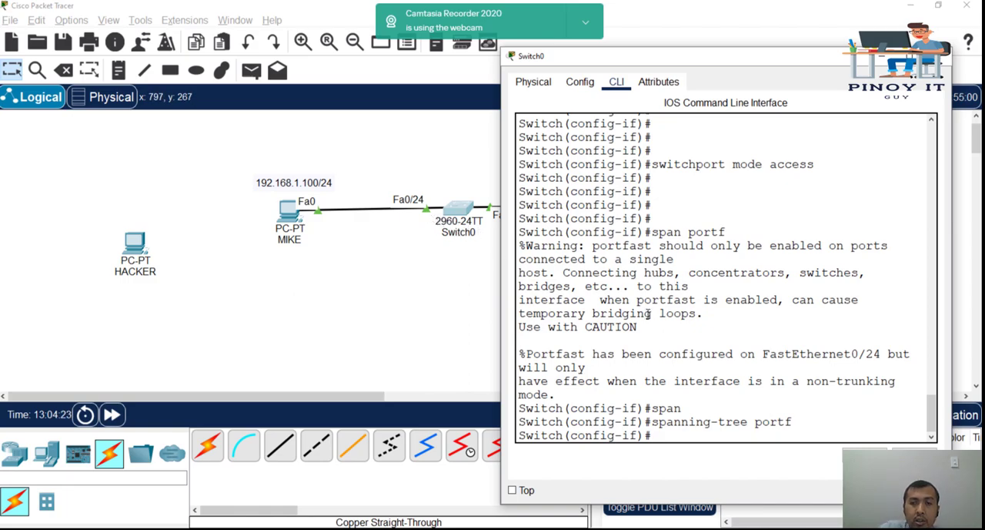
Step: Enable port security on interface fa0/24 with the switchport port-security command
key("Return")
key("Return")
key("Return")
key("Return")
key("Return")
key("Return")
key("Return")
key("Return")
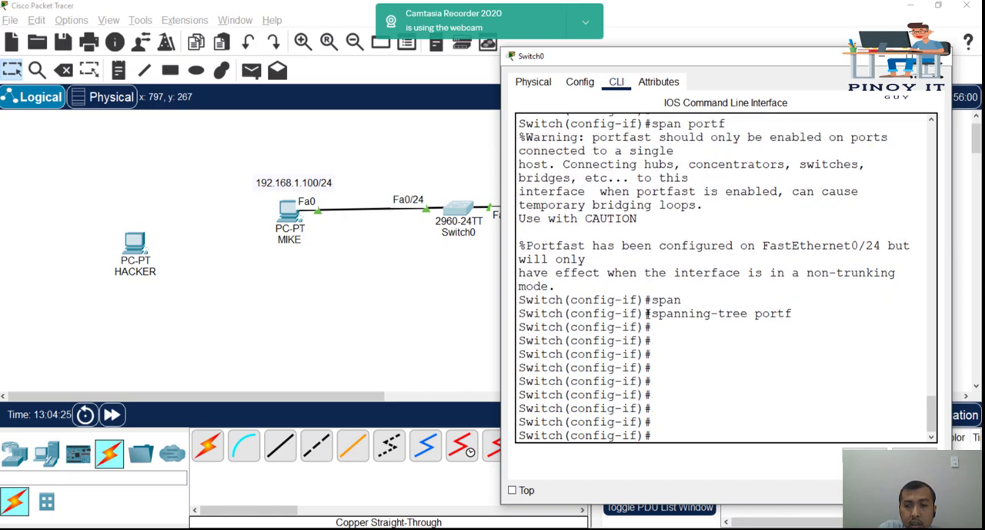
type("switchpo")
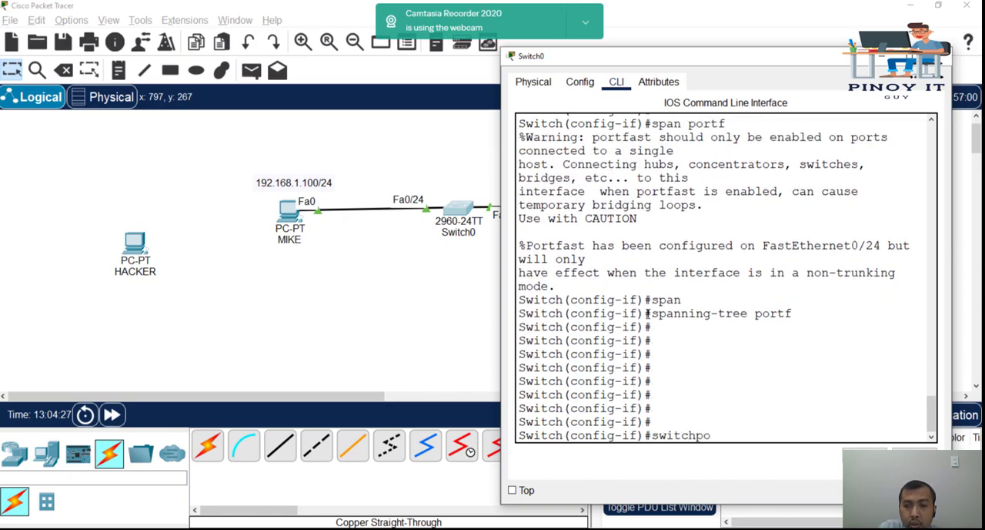
type("rt por")
key("Tab")
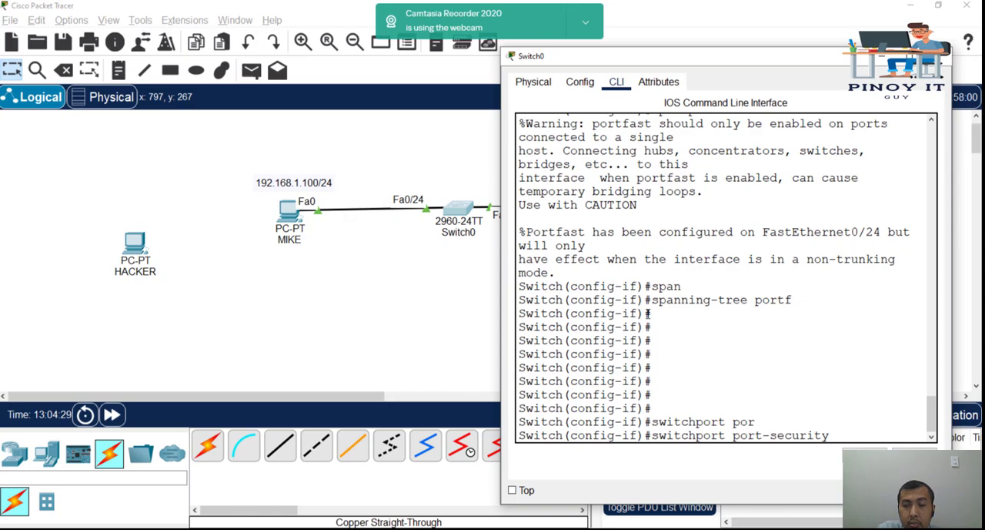
key("Return")
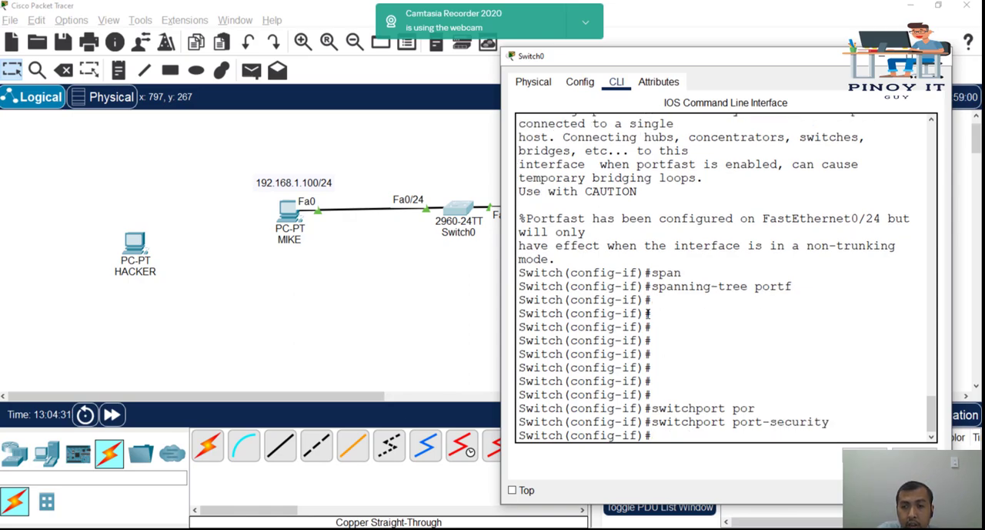
key("Return")
key("Return")
key("Return")
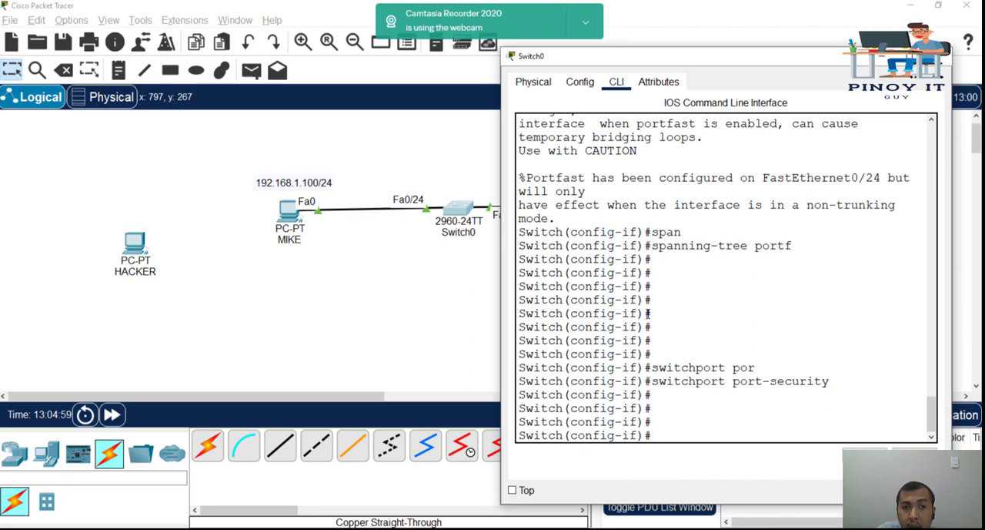
Step: Move the HACKER PC on the workspace closer to MIKE, just below it
left_click_drag(127, 254, 218, 273)
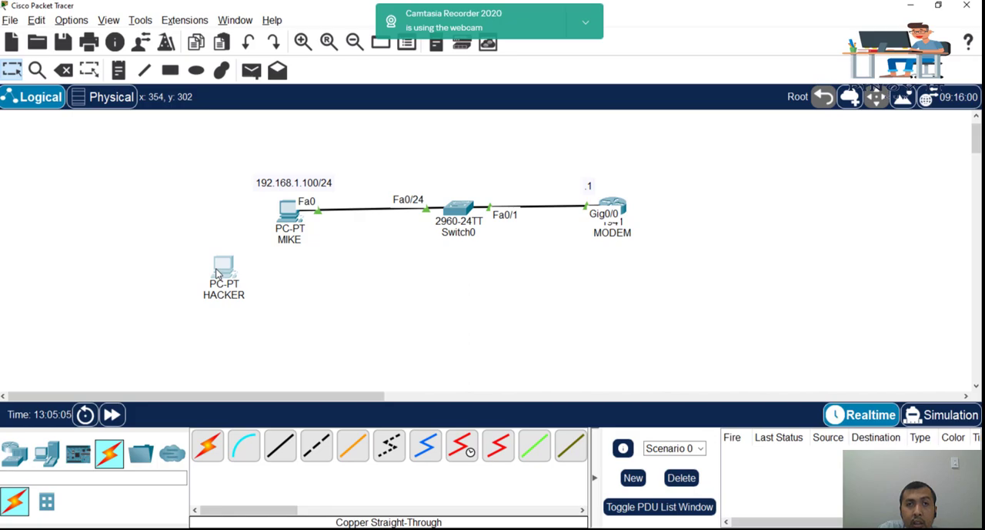
Step: Enable sticky MAC address learning on Switch0's interface fa0/24 with switchport port-security mac-address sticky
left_click(458, 208)
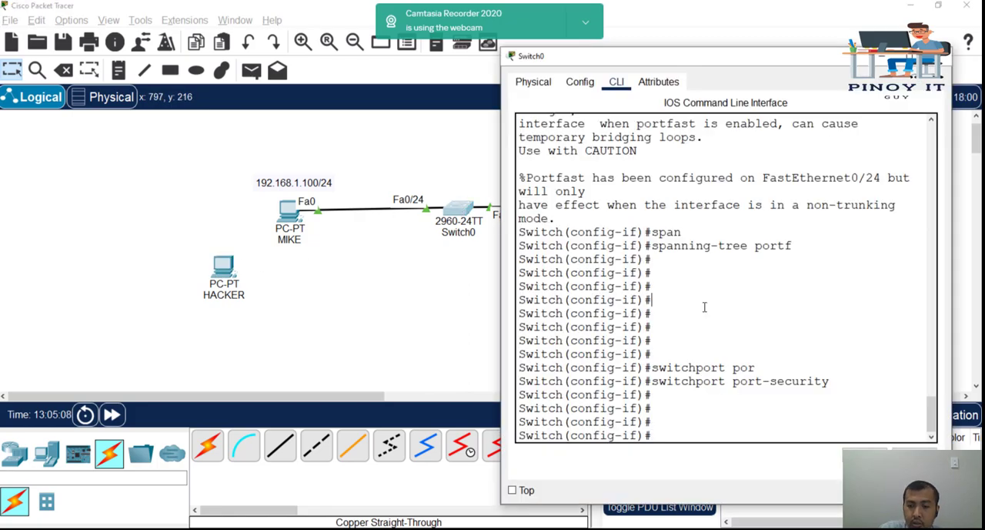
key("Return")
key("Return")
key("Return")
key("Return")
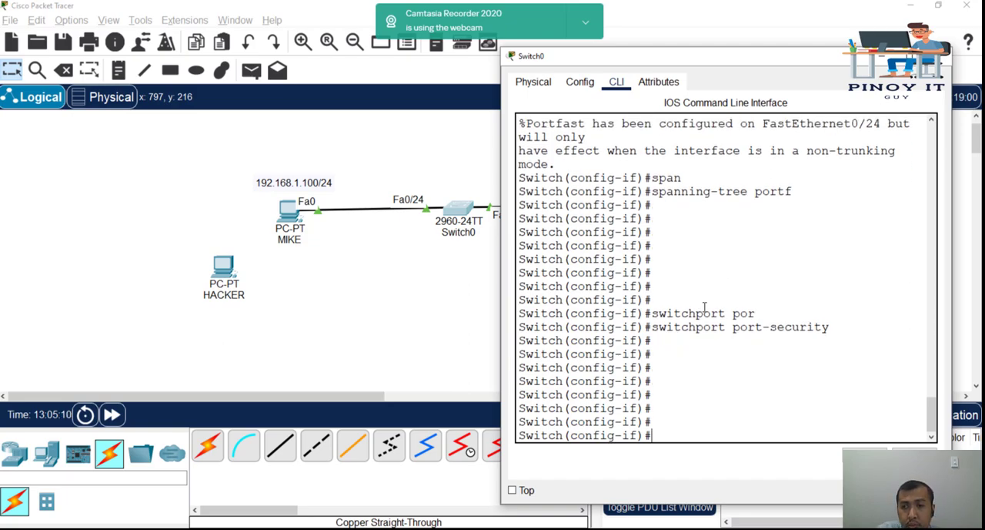
type("switchpor")
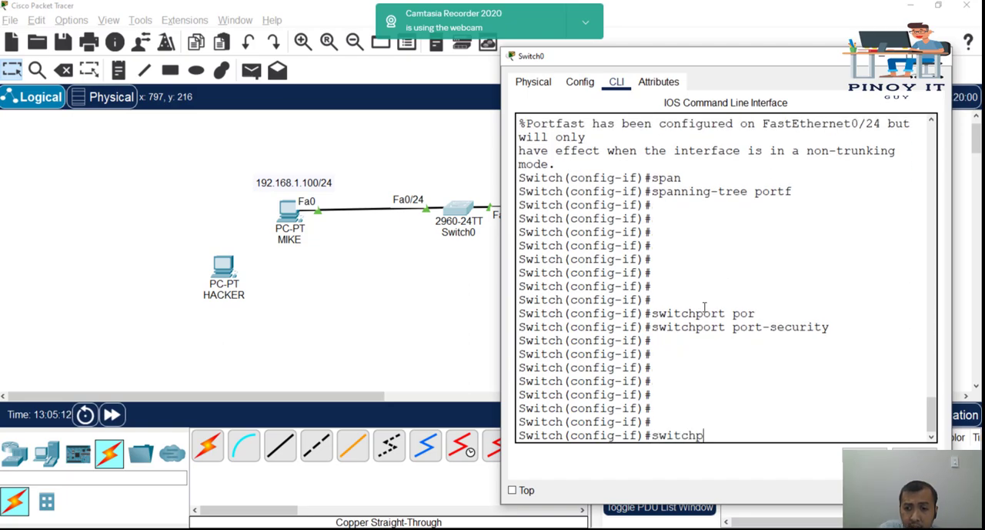
key("Tab")
type("por")
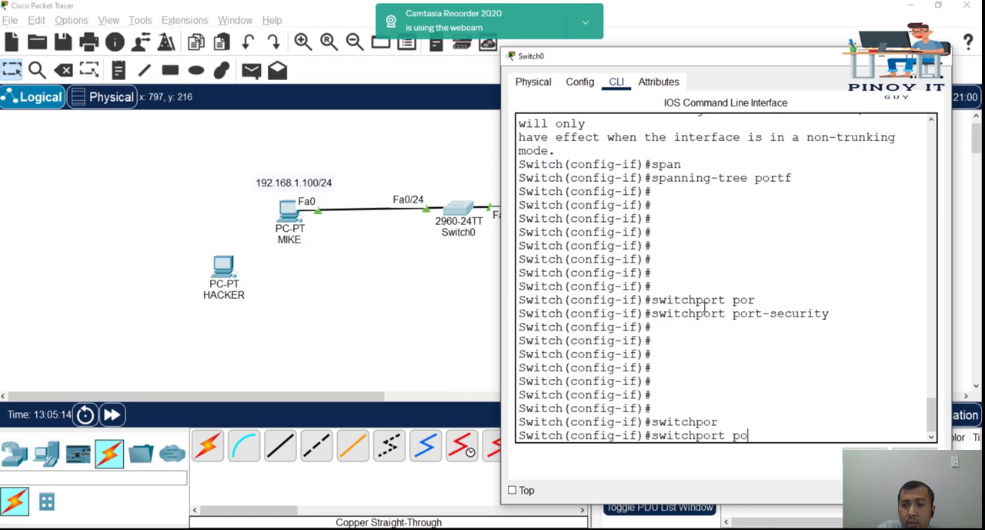
key("Tab")
type("mac")
key("Tab")
type("sti")
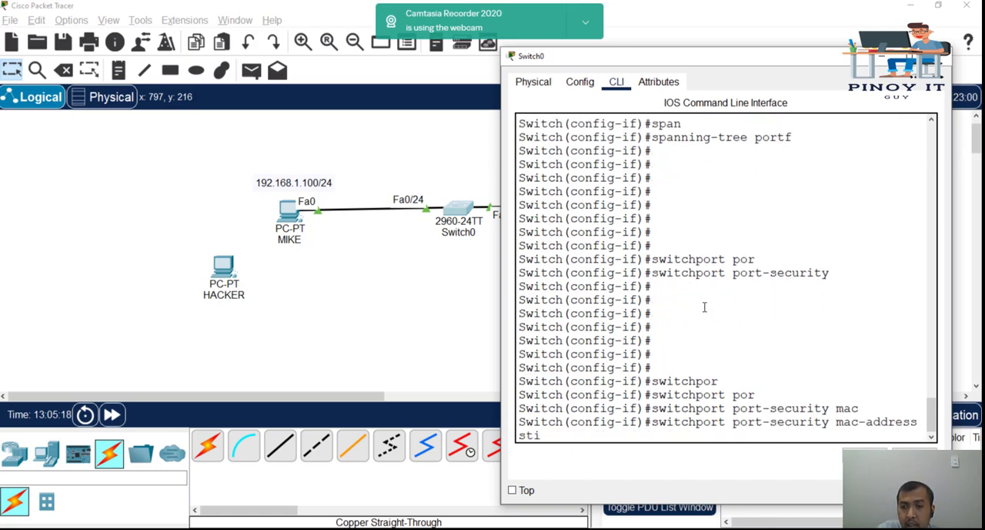
key("Tab")
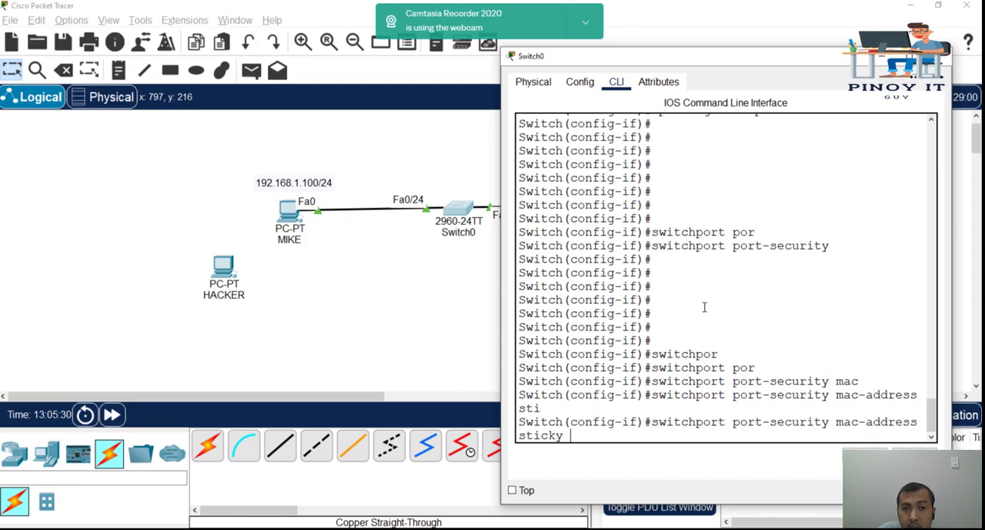
key("Return")
key("Return")
key("Return")
key("Return")
key("Return")
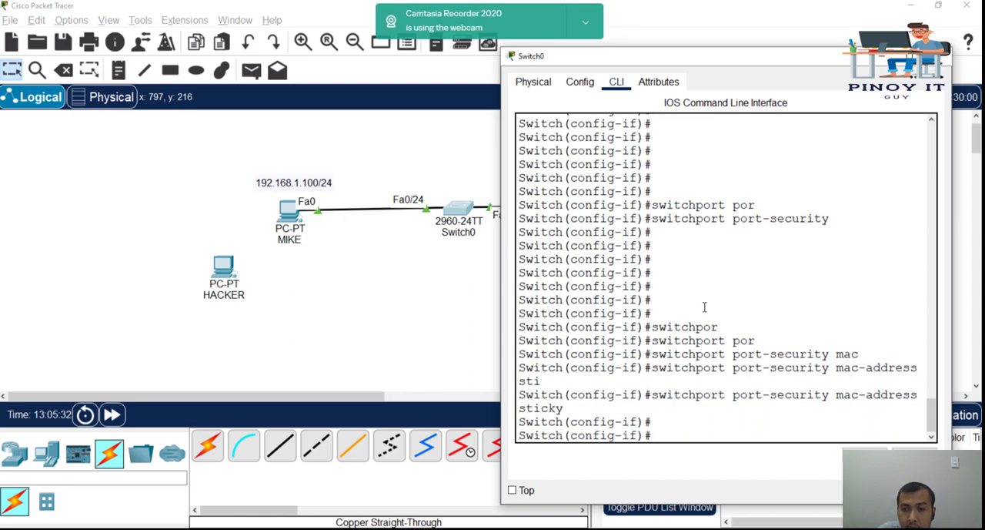
Step: Leave configuration mode on Switch0 with the end command
type("end")
key("Return")
key("Return")
Step: Show the switch's running configuration and review the settings under interface FastEthernet0/24
type("show ")
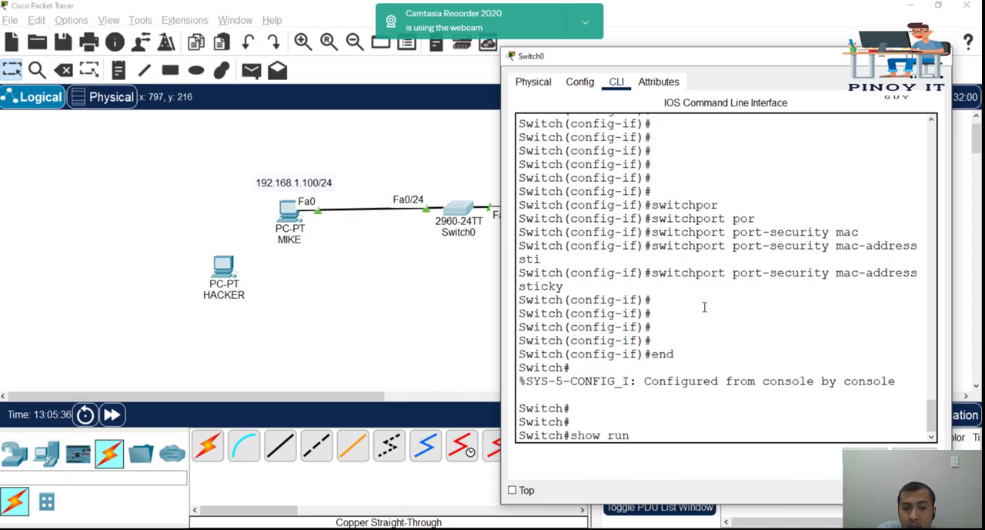
type("run")
key("Tab")
key("Return")
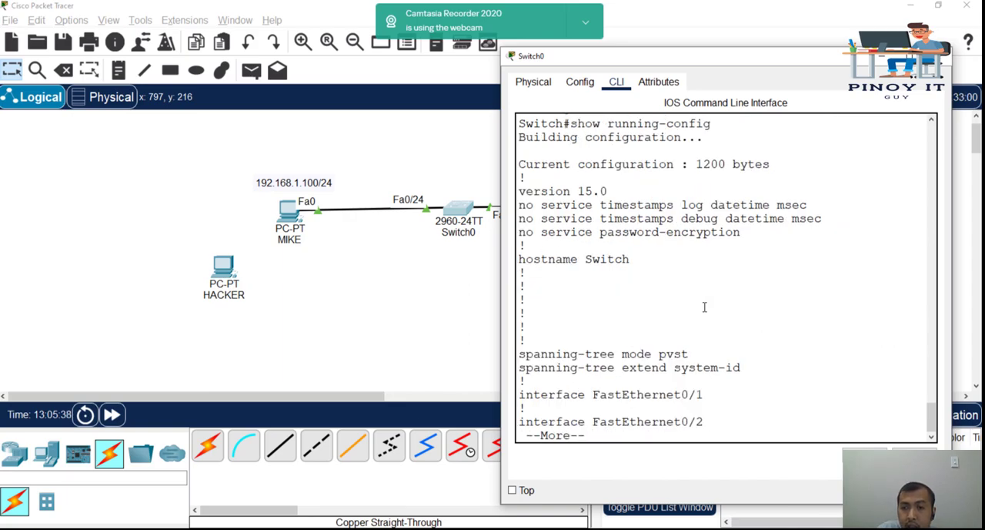
key("space")
key("space")
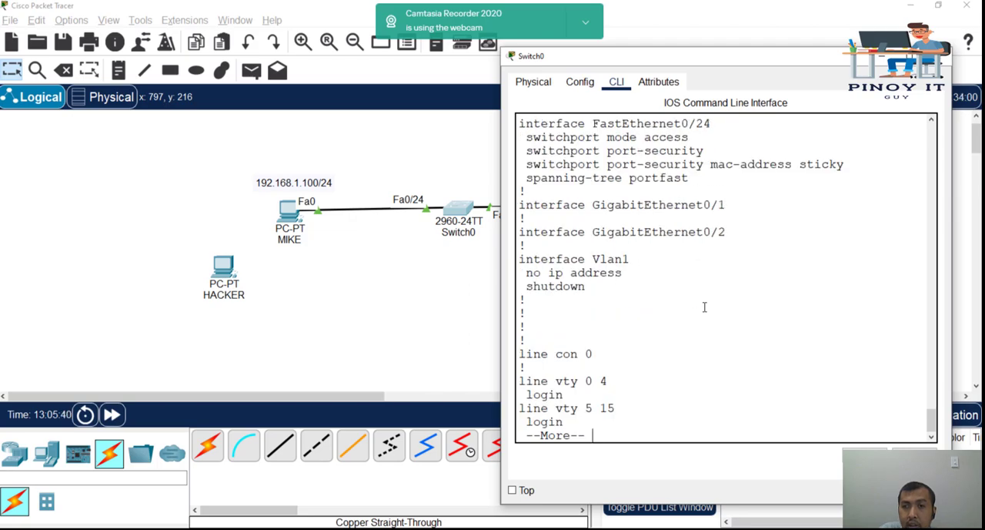
scroll(722, 311, "up", 1)
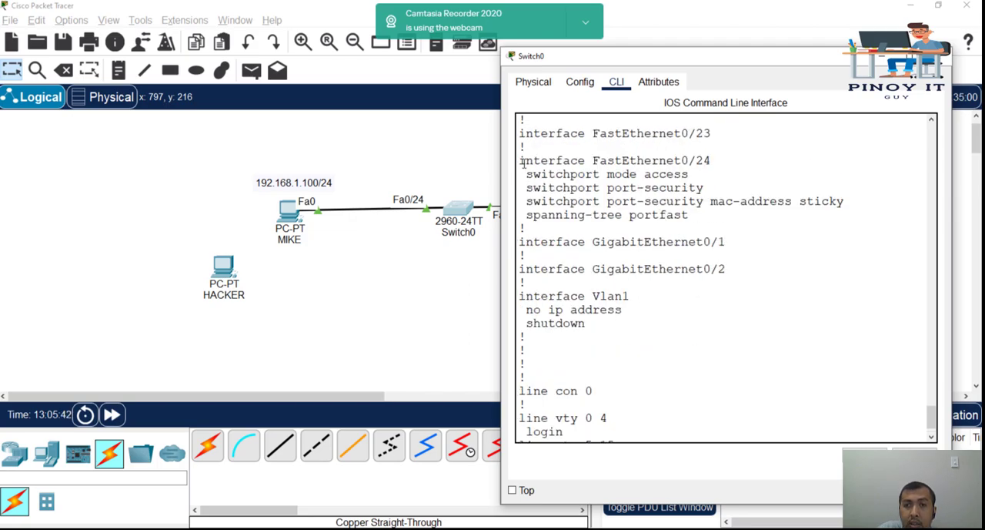
left_click_drag(521, 160, 789, 212)
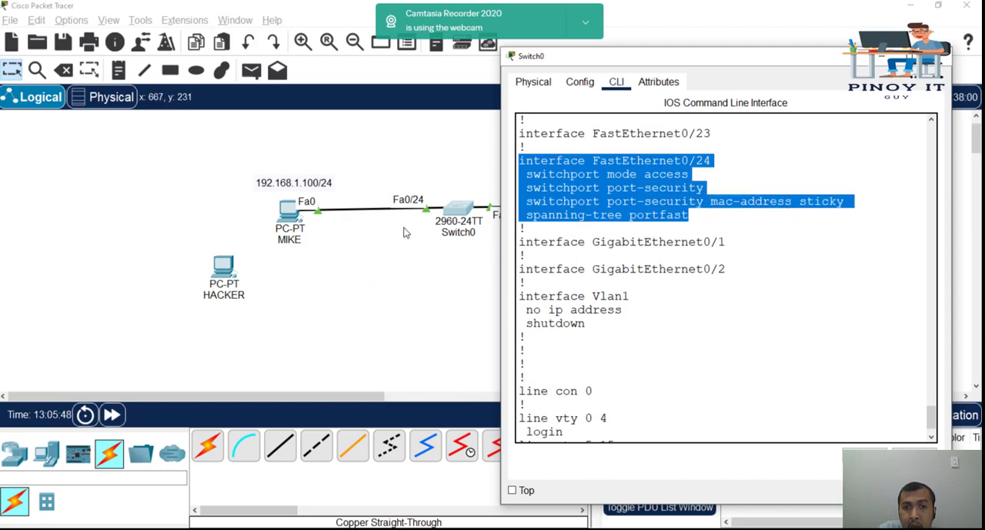
left_click(350, 261)
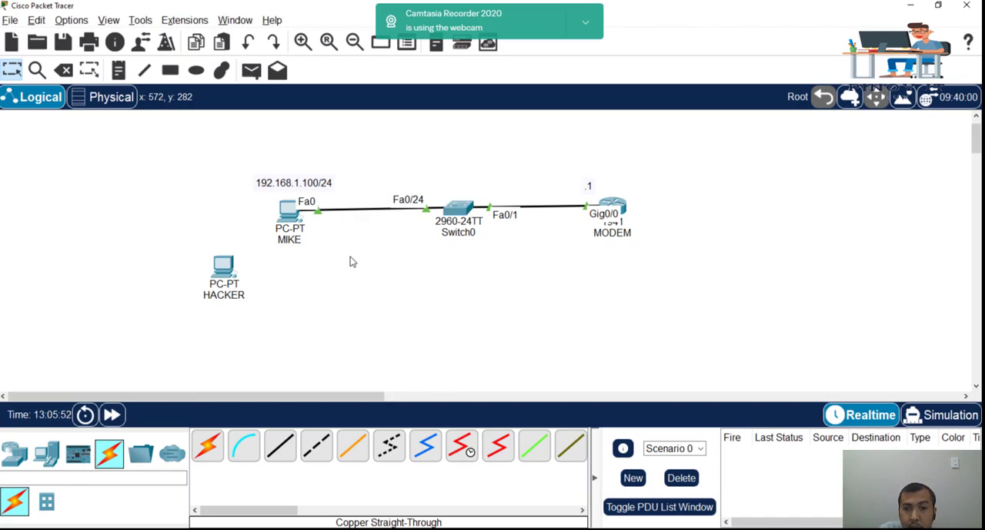
Step: Ping 192.168.1.1 from MIKE's Command Prompt to generate traffic through the secured port
left_click(291, 218)
key("Return")
key("Return")
key("Return")
key("Return")
key("Up")
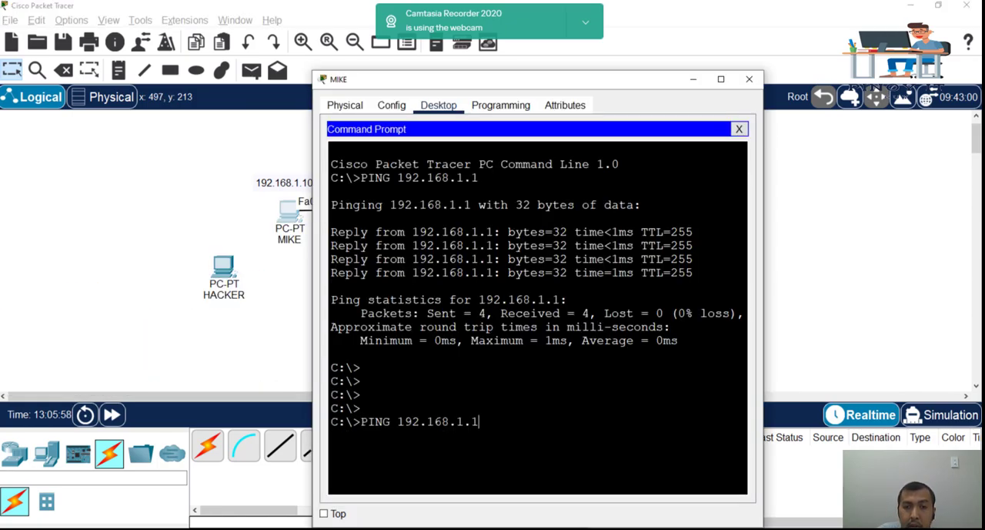
key("Return")
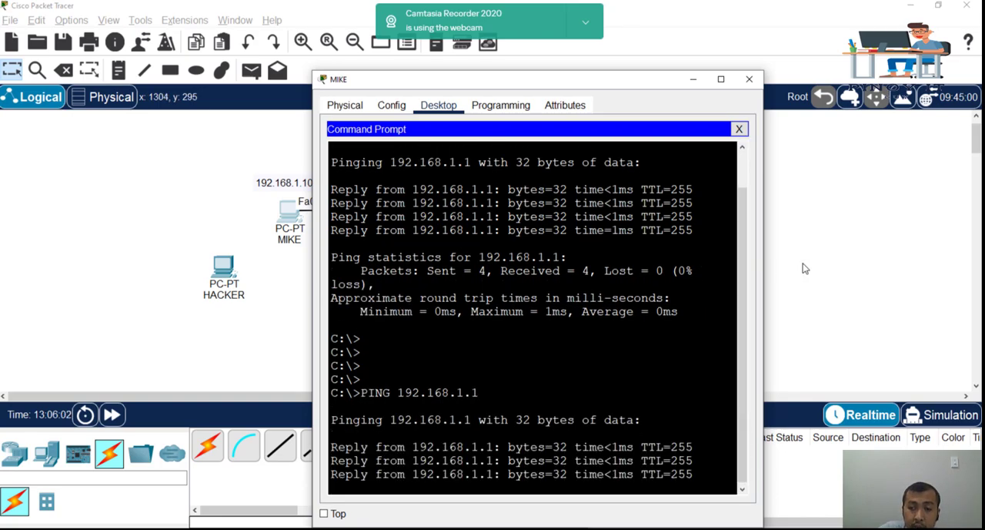
left_click(820, 250)
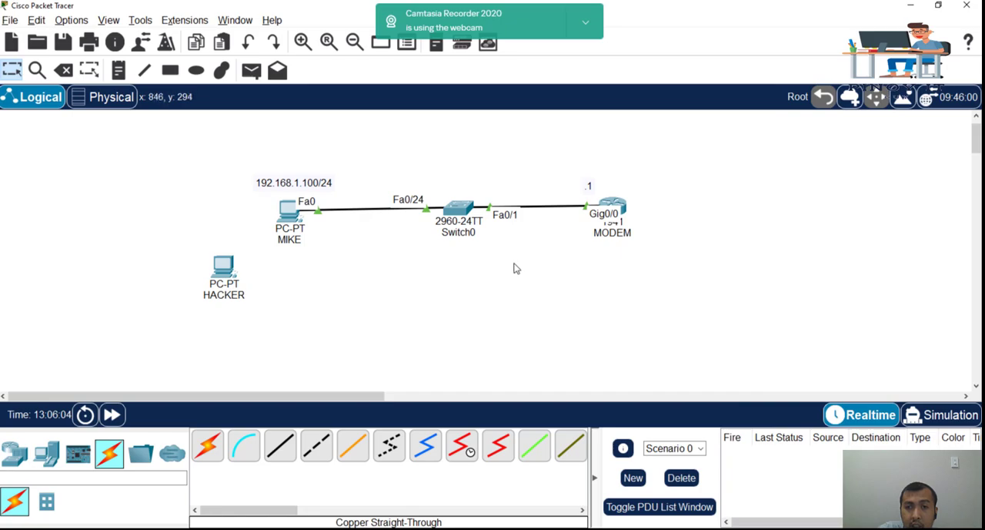
Step: Run show running-config again on Switch0 and page through to the FastEthernet0/24 section
left_click(458, 221)
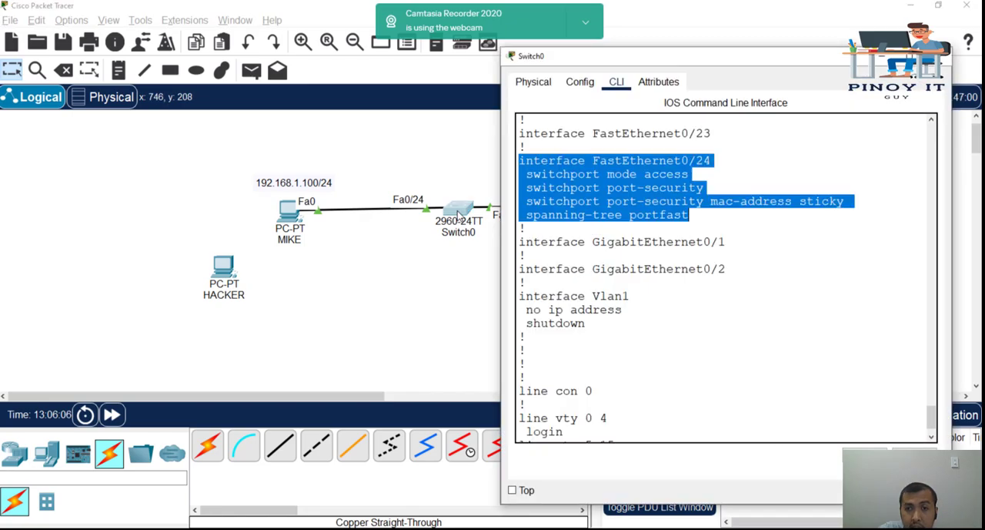
left_click(712, 222)
left_click(717, 347)
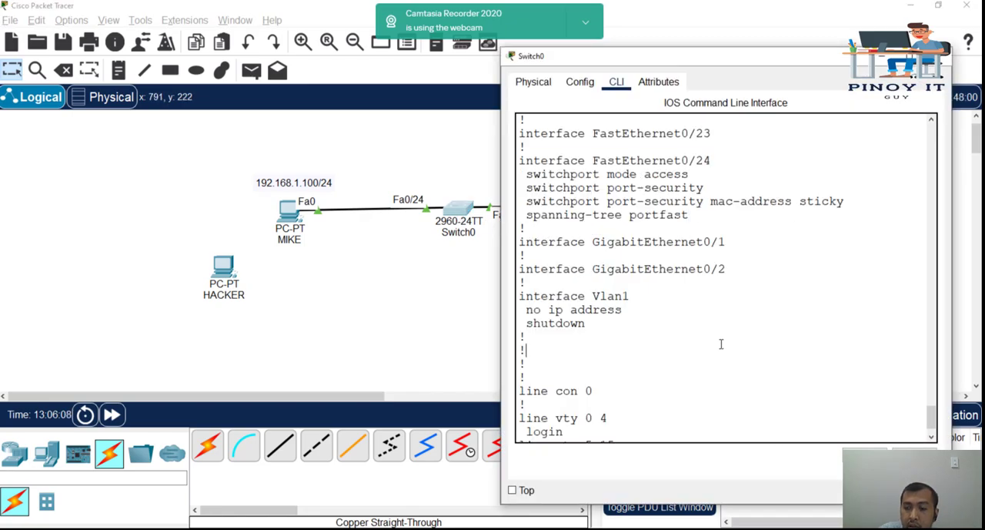
scroll(721, 344, "down", 2)
key("Up")
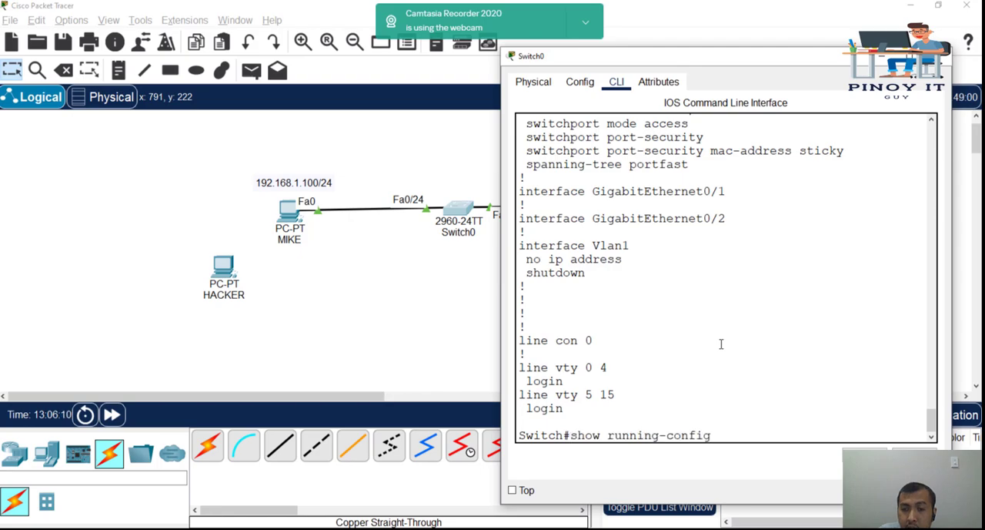
key("Return")
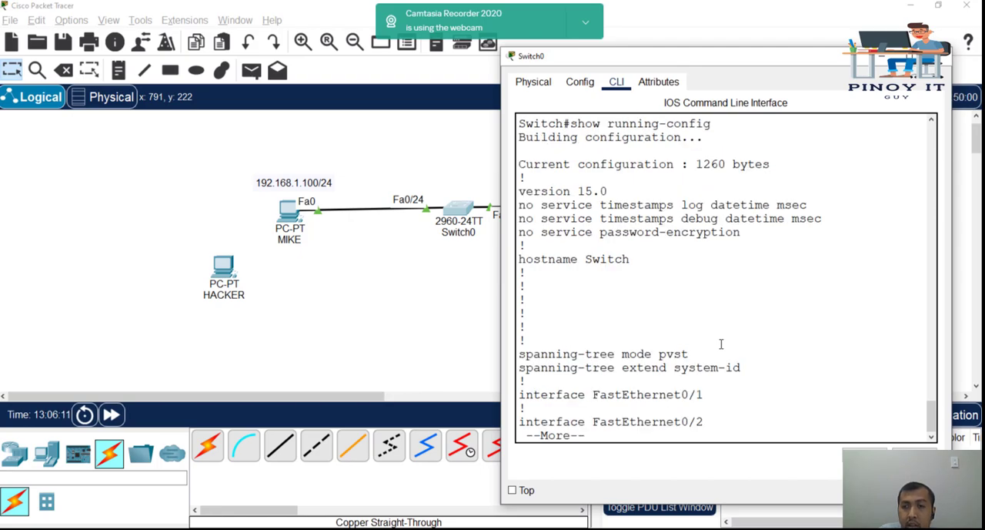
key("space")
key("space")
key("space")
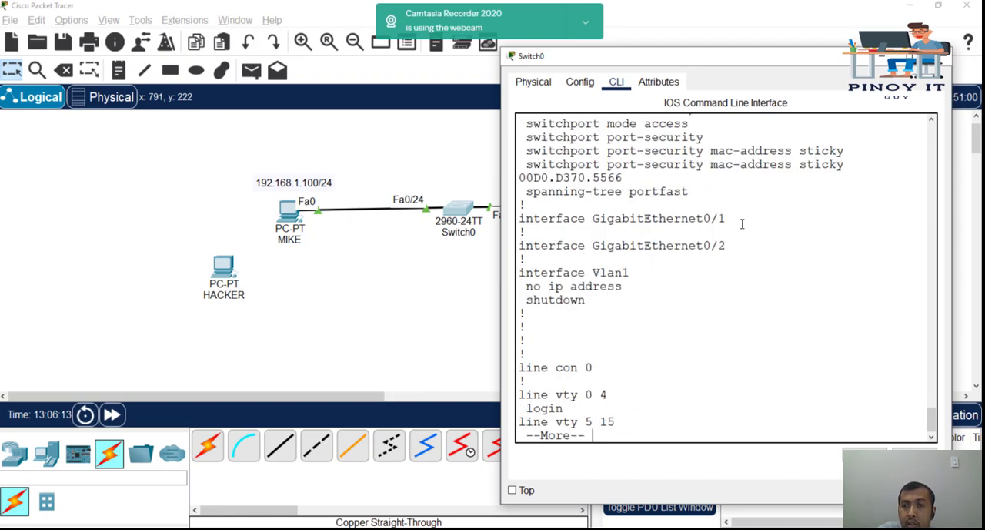
Step: Enlarge the Switch0 window and inspect the sticky MAC address entry under FastEthernet0/24, then close it
double_click(820, 61)
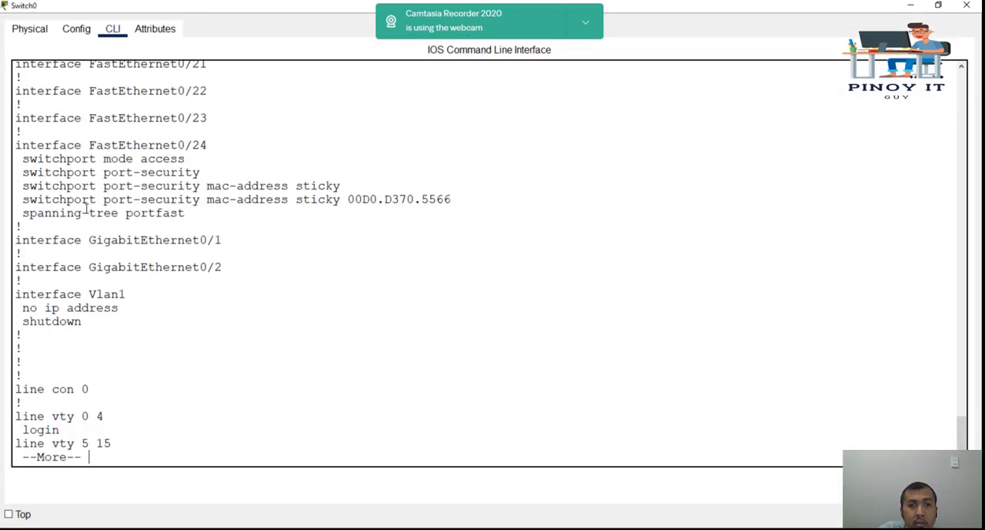
left_click_drag(23, 199, 411, 199)
left_click(351, 199)
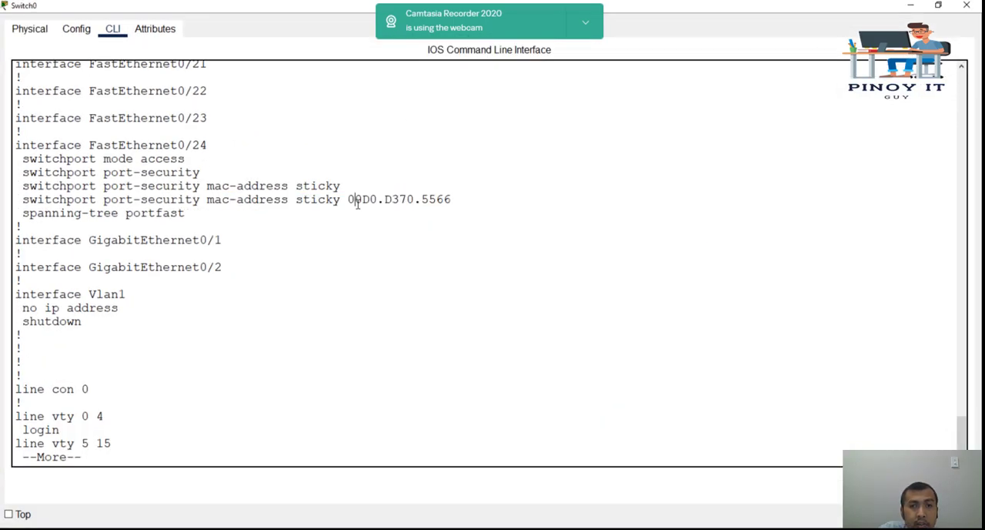
left_click_drag(350, 198, 452, 198)
left_click(427, 198)
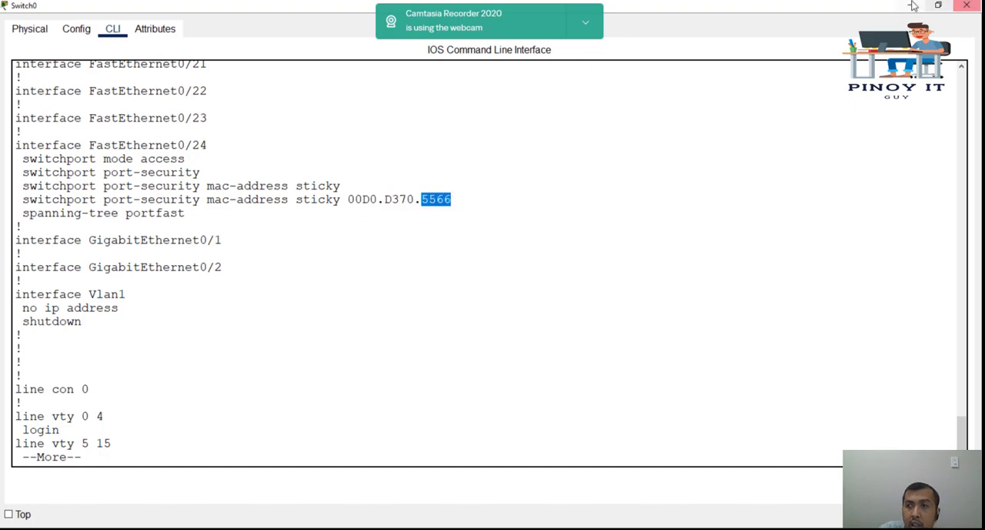
left_click(966, 5)
Step: Check the MAC address of MIKE's FastEthernet0 interface against the switch's sticky entry
left_click(293, 216)
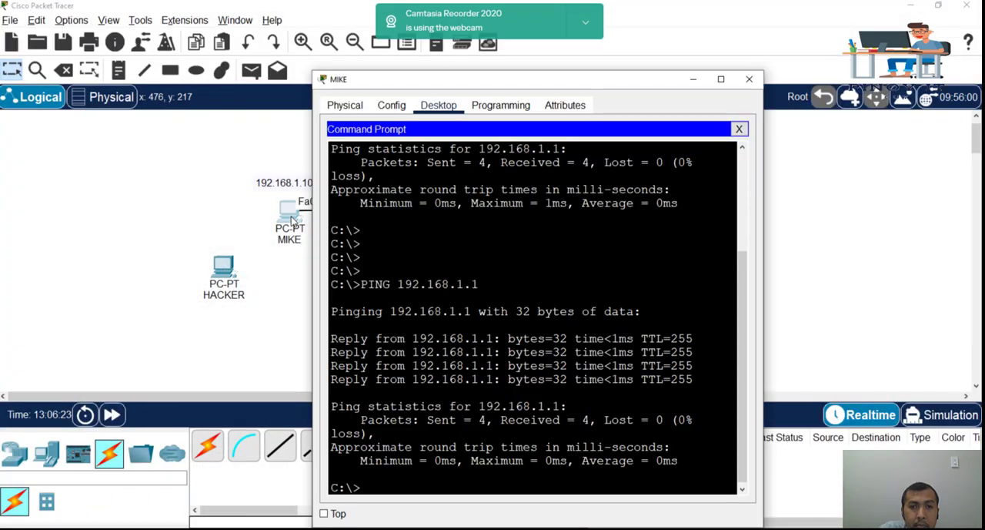
left_click(391, 106)
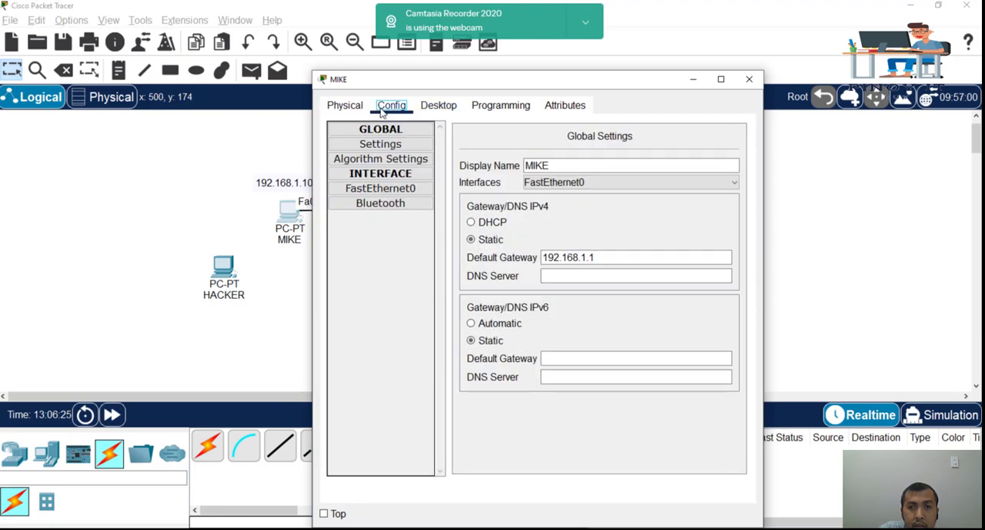
left_click(377, 193)
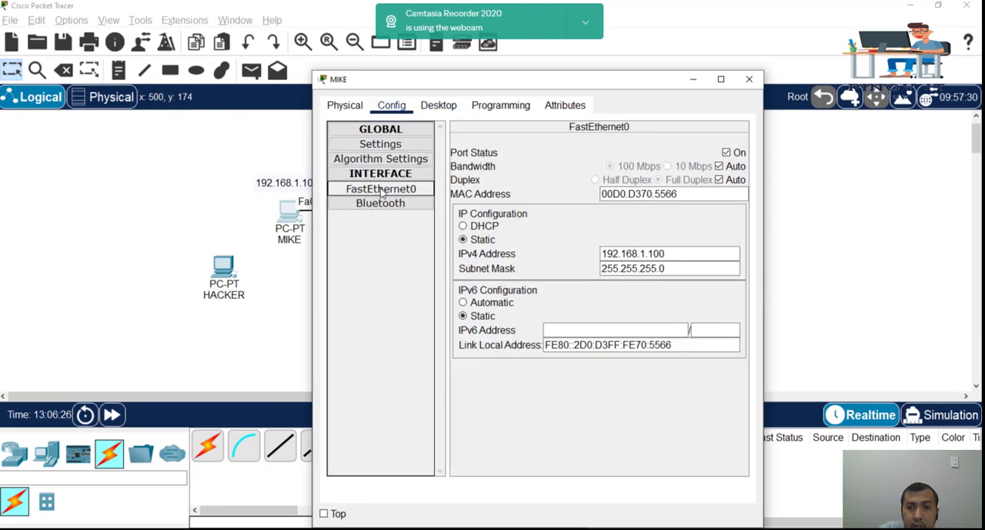
left_click_drag(656, 193, 683, 194)
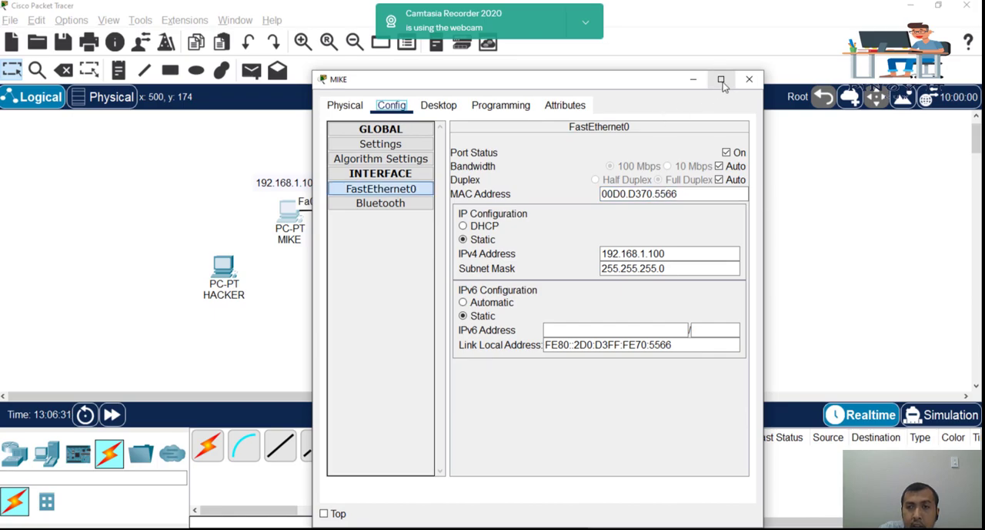
left_click(749, 79)
Step: List the show port-security options on Switch0, then run show port-security and examine the Fa0/24 row
left_click(460, 207)
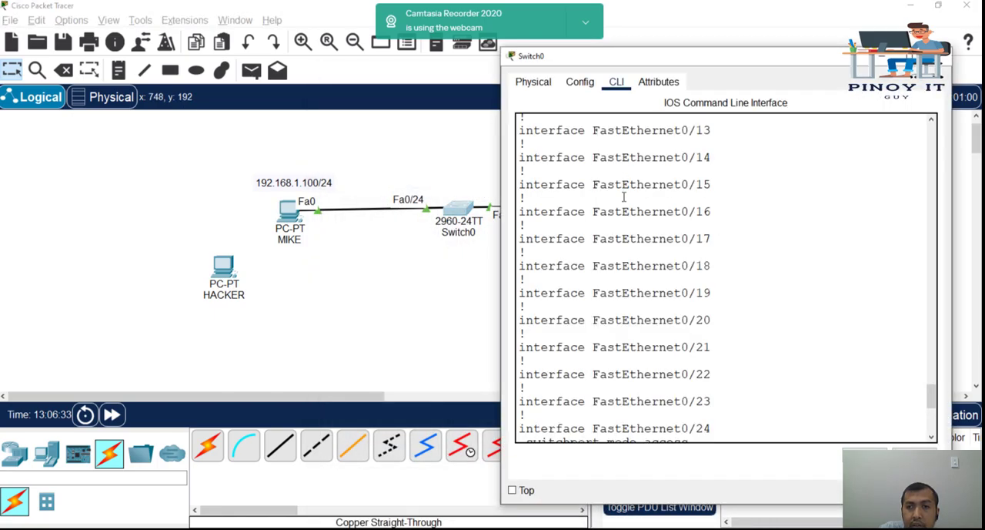
key("space")
key("space")
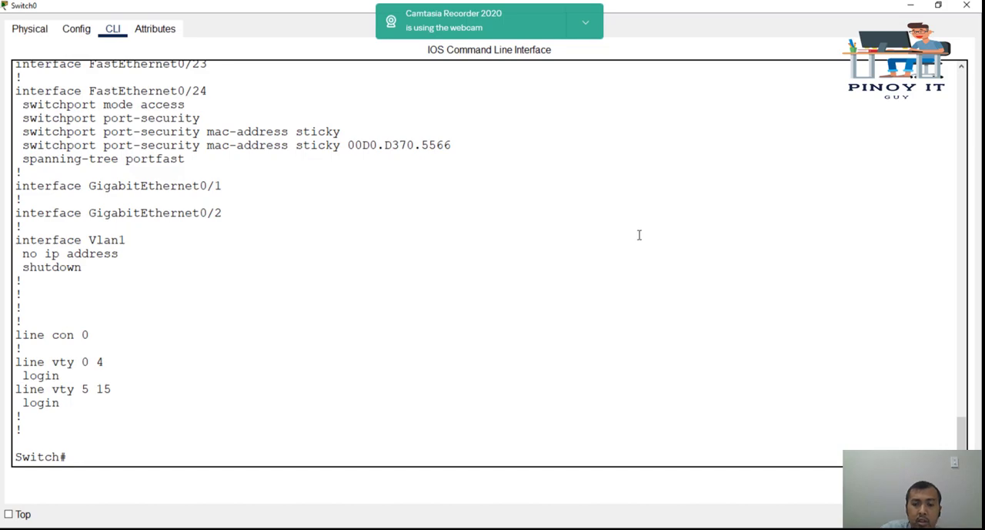
type("show port-security")
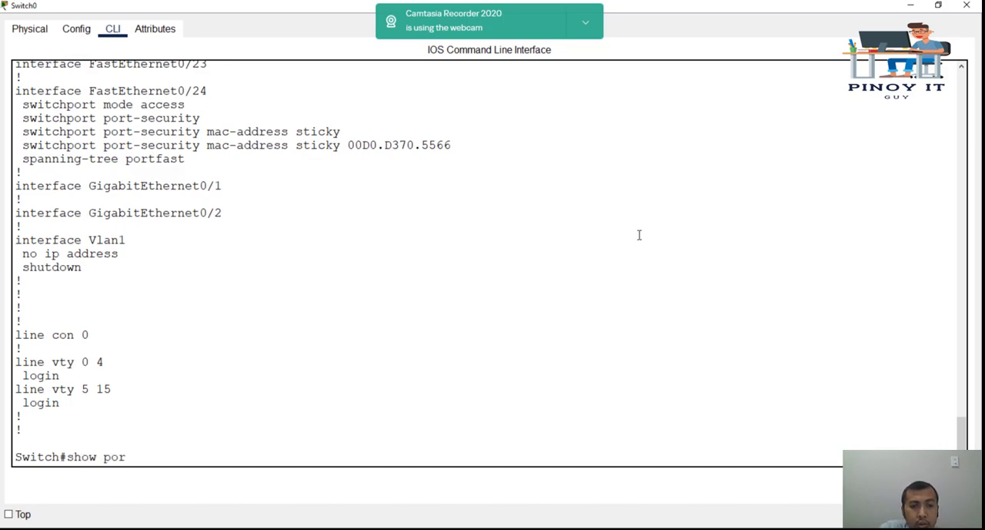
key("Tab")
type("?")
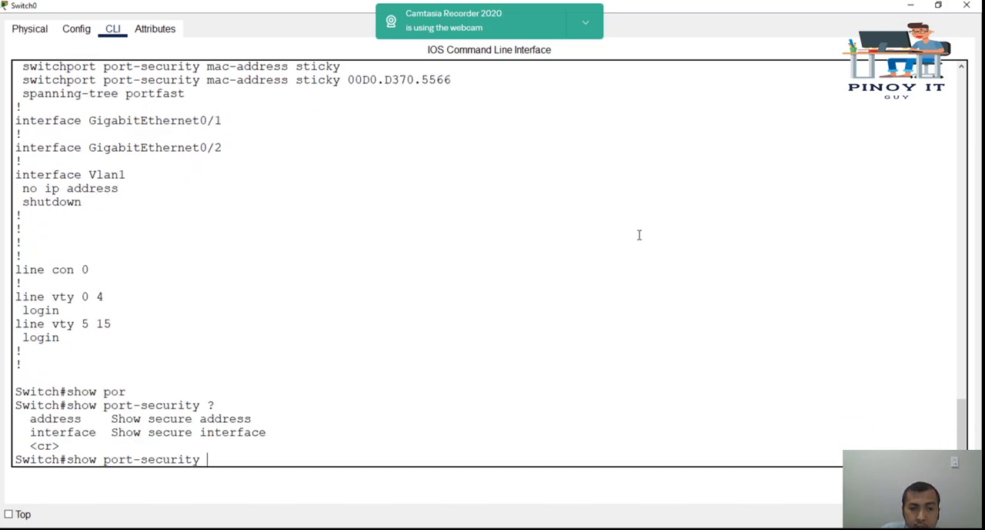
key("Return")
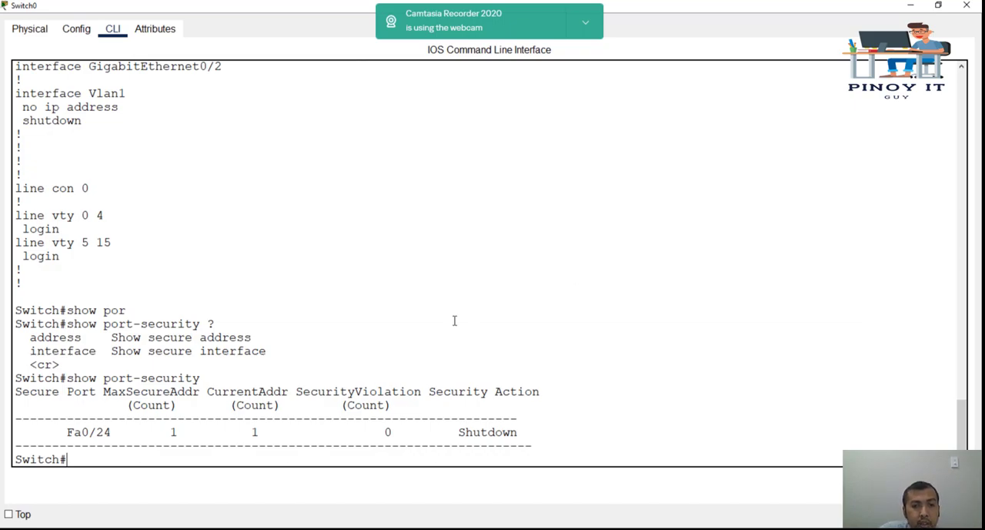
left_click_drag(68, 436, 121, 436)
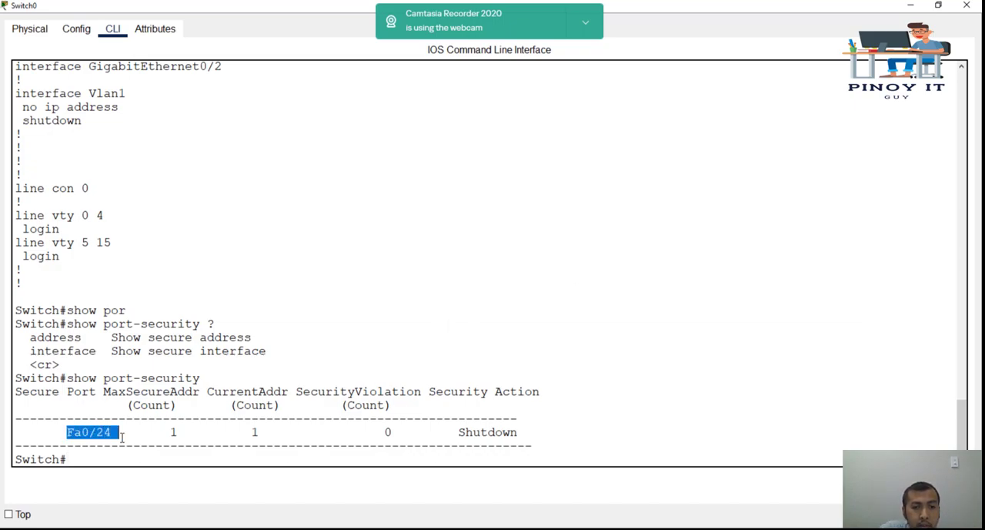
Step: Examine the maximum address, current address, violation and security action columns for Fa0/24 in the port-security table
left_click(171, 432)
left_click_drag(172, 432, 176, 432)
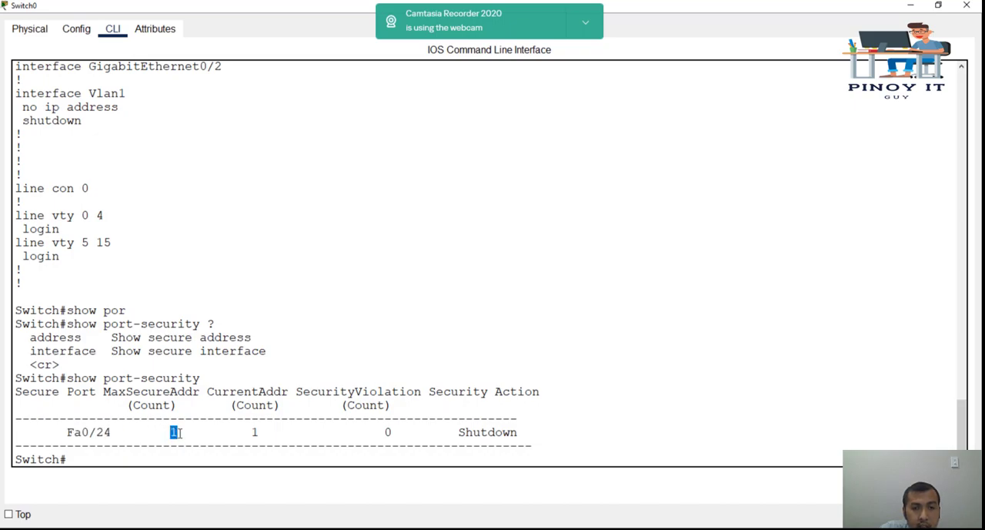
left_click_drag(230, 431, 293, 439)
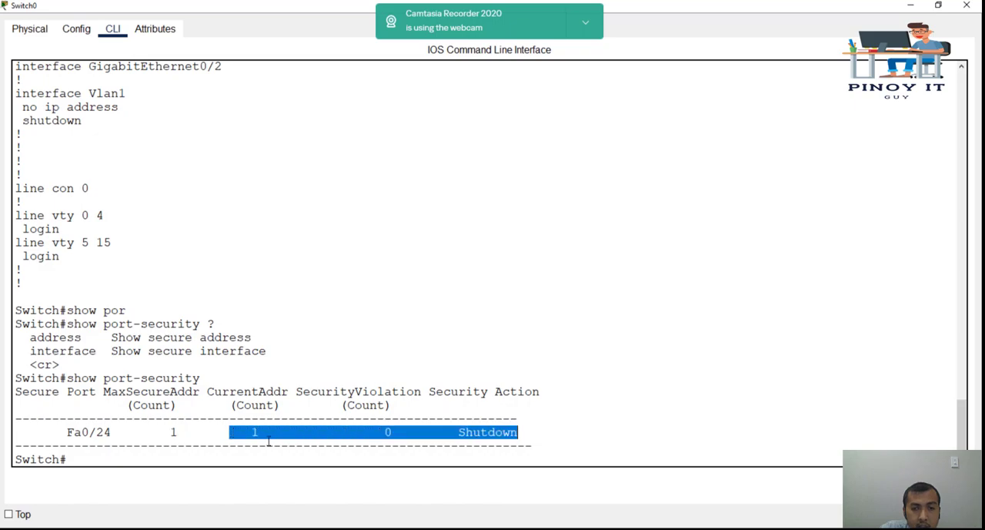
left_click(269, 440)
left_click_drag(378, 432, 542, 436)
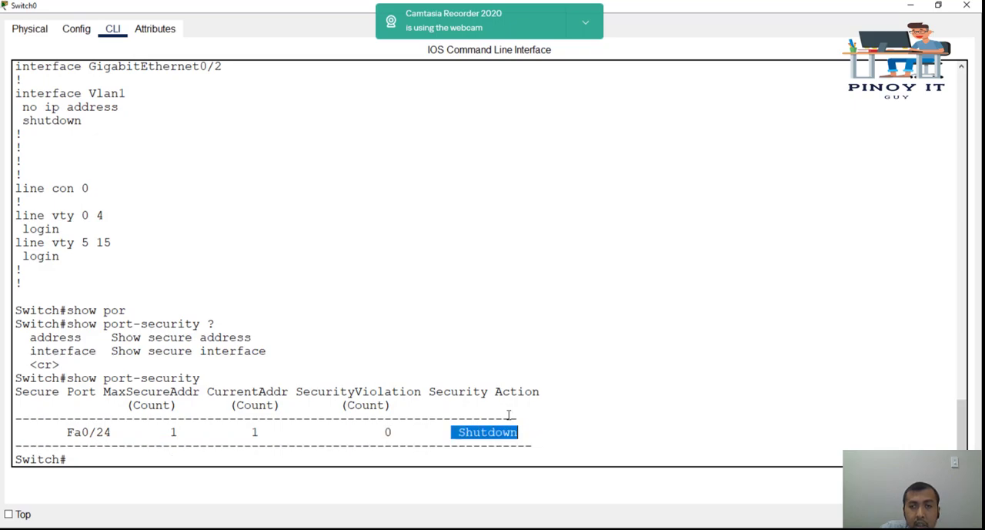
Step: Shift the HACKER PC closer to MIKE and move the Fa0/24 cable from MIKE to HACKER's Fa0 port
left_click_drag(723, 5, 763, 26)
left_click(363, 263)
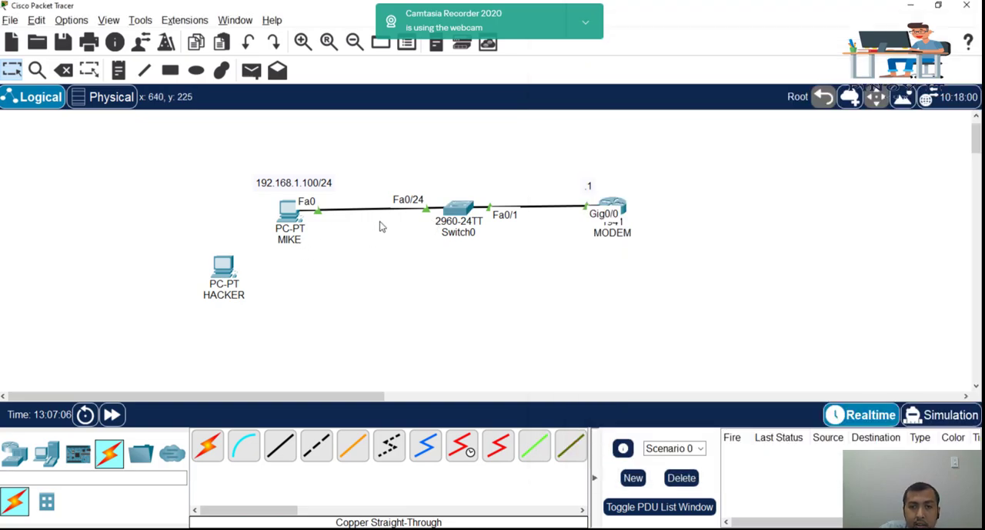
left_click_drag(224, 267, 262, 271)
left_click_drag(318, 217, 266, 280)
left_click(300, 331)
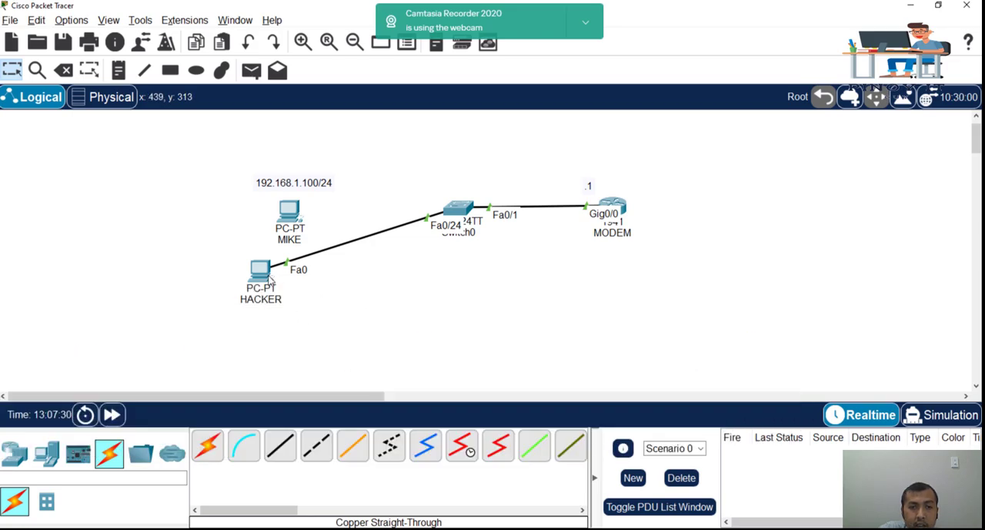
Step: Check HACKER's IP configuration, open its Command Prompt, and return to the topology
mouse_move(268, 280)
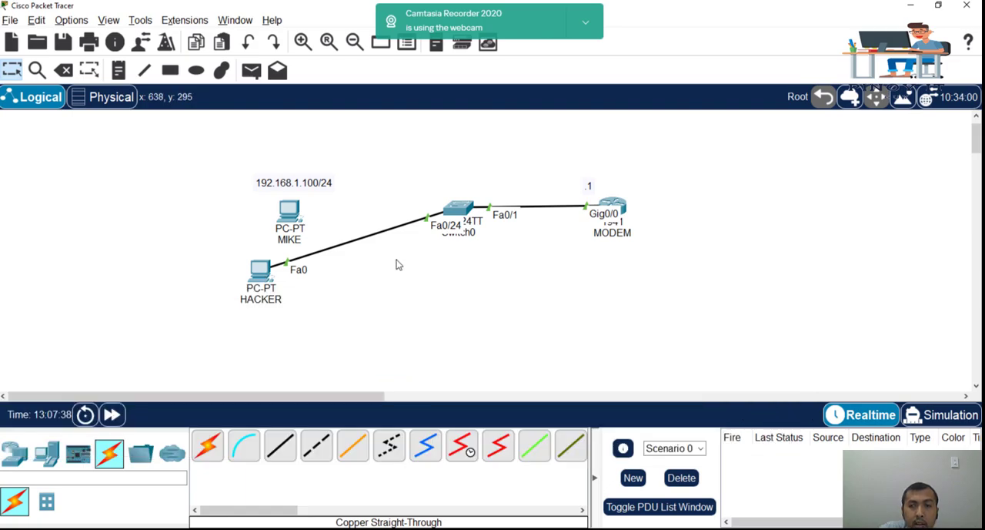
left_click(271, 275)
left_click_drag(451, 85, 627, 90)
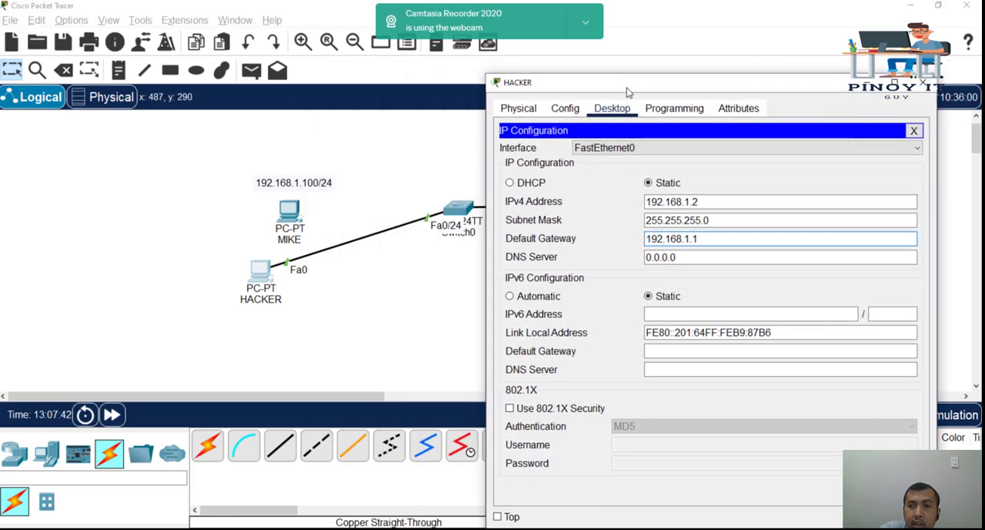
left_click(913, 131)
left_click(784, 167)
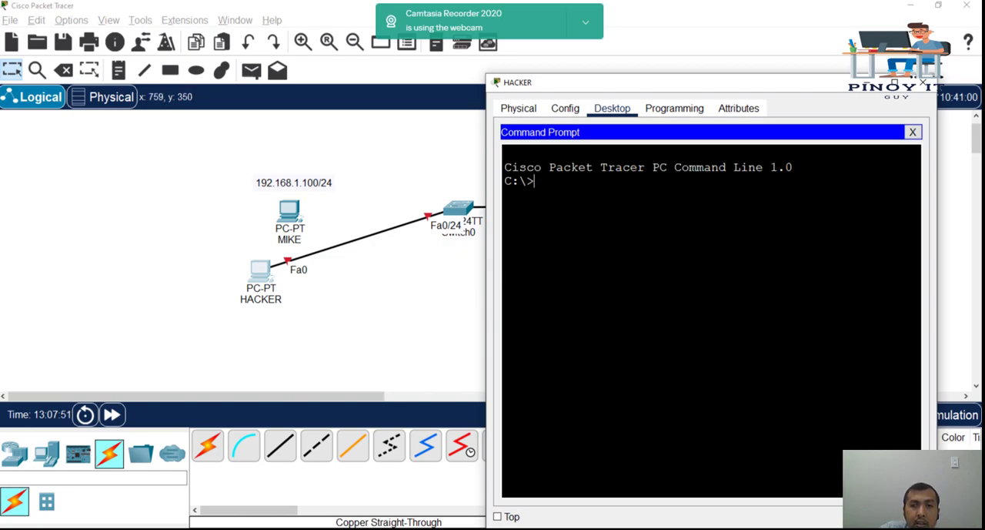
left_click(418, 262)
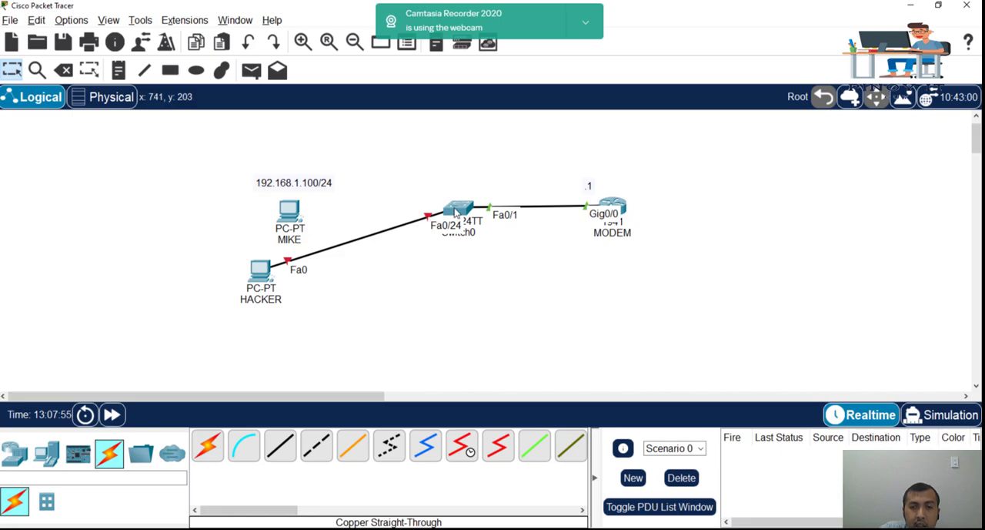
Step: Open the Switch0 CLI full screen and examine the link state messages for FastEthernet0/24
left_click(457, 211)
double_click(781, 36)
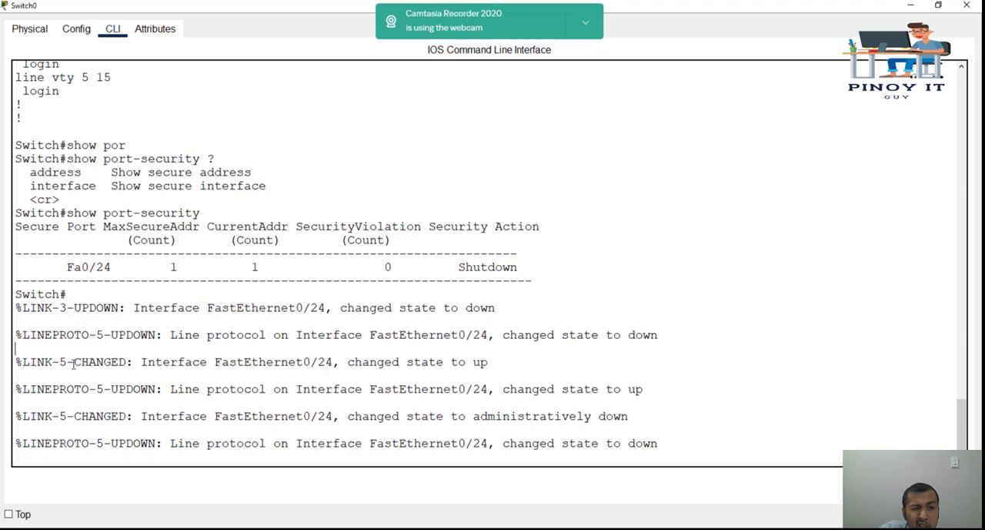
left_click_drag(73, 363, 218, 393)
left_click_drag(384, 416, 405, 432)
left_click_drag(298, 444, 385, 444)
left_click(672, 341)
scroll(673, 341, "up", 1)
scroll(673, 342, "down", 1)
Step: Run show interfaces status on Switch0, page to the end, and examine the Fa0/24 row
key("Return")
key("Return")
type("show int")
key("Tab")
type("status")
key("Return")
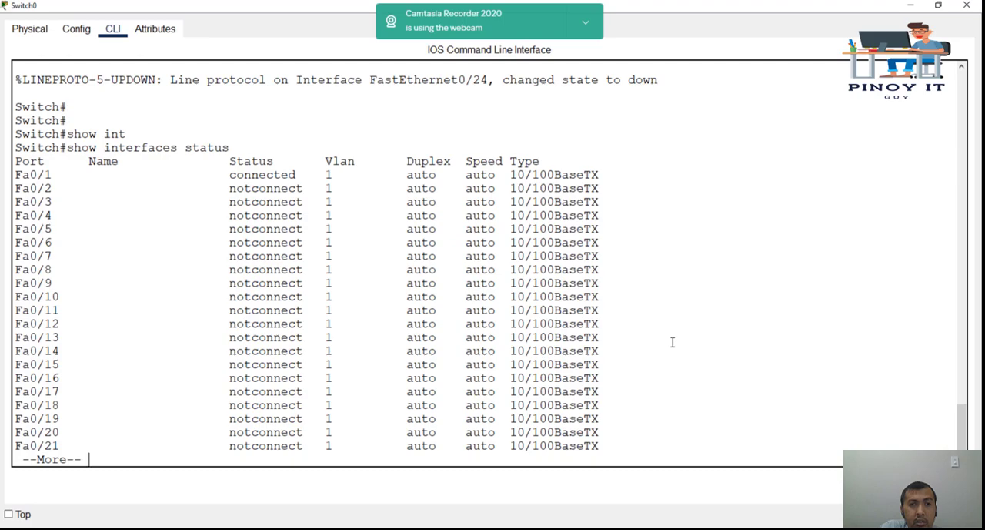
key("space")
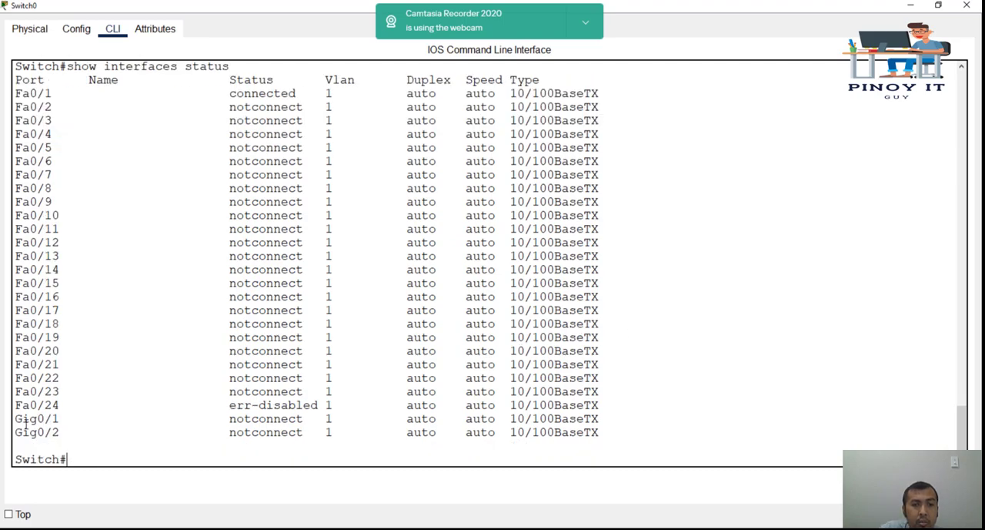
left_click_drag(207, 406, 367, 407)
left_click(138, 405)
left_click_drag(15, 405, 706, 400)
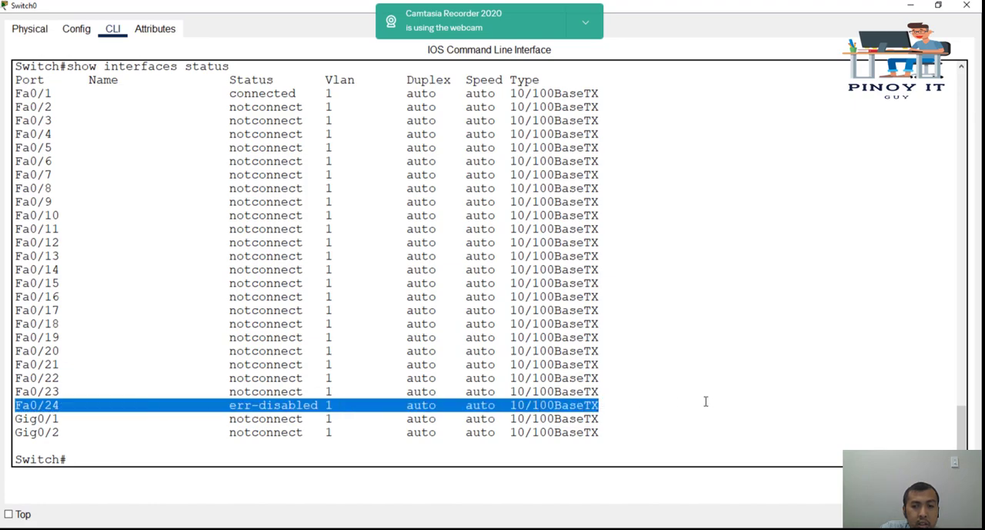
Step: Run show port-security on Switch0 and check the security violation count and action for Fa0/24
left_click(707, 398)
type("po")
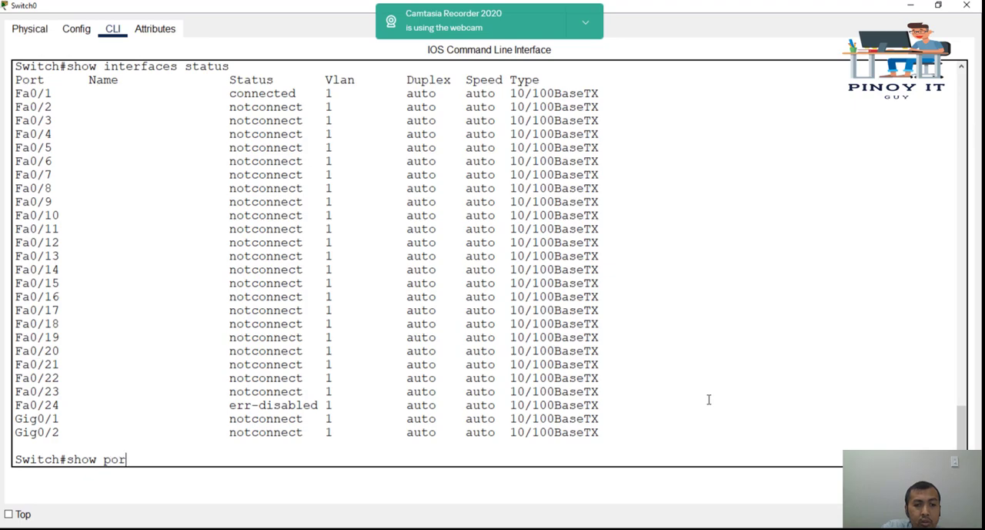
type("r")
key("Tab")
key("Return")
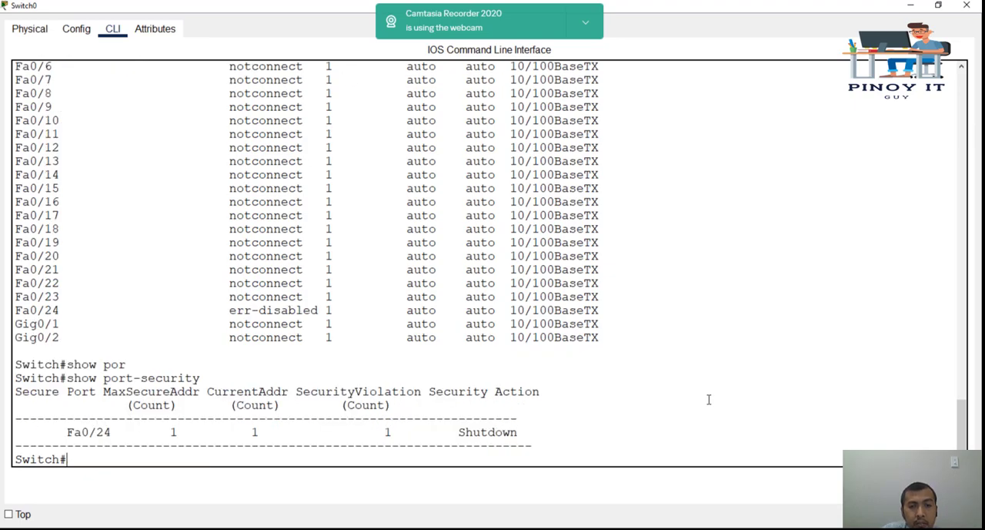
left_click_drag(384, 432, 395, 431)
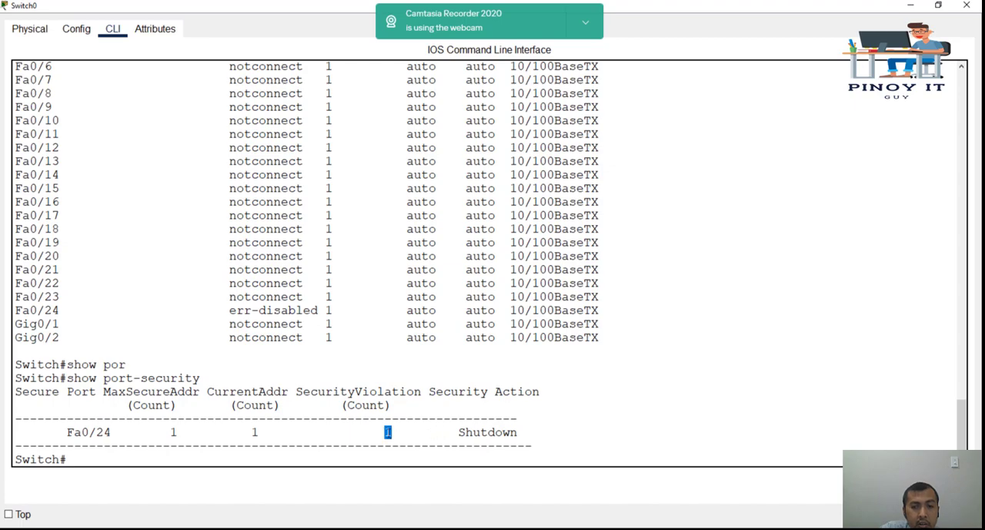
left_click_drag(388, 432, 519, 432)
left_click(370, 432)
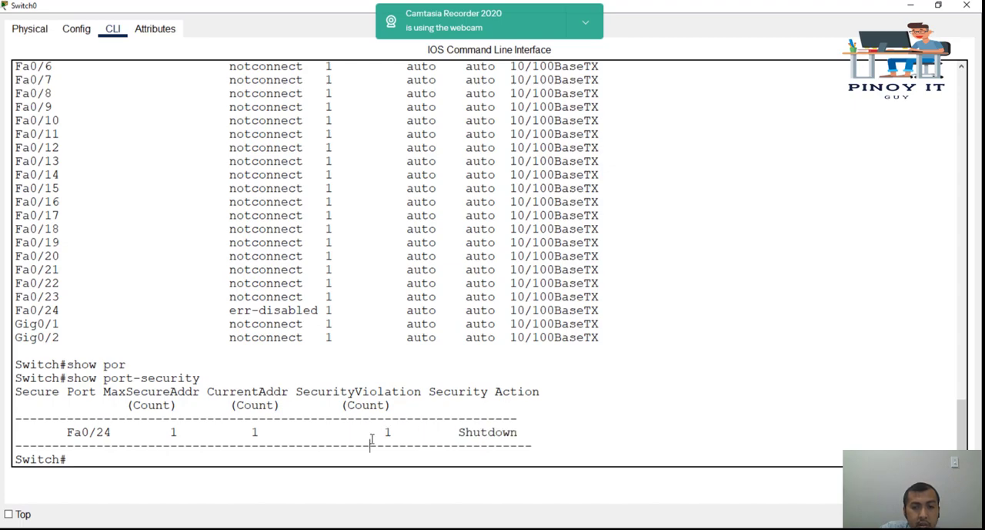
left_click_drag(376, 432, 408, 432)
left_click(661, 393)
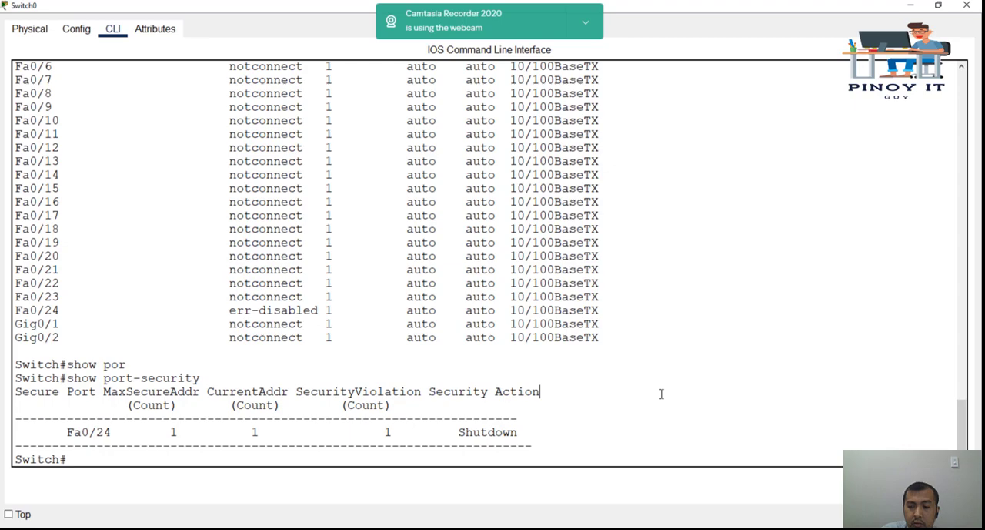
Step: Clear the visible CLI output with blank prompts and list the options of show port-security interface
key("Return")
key("Return")
key("Return")
key("Return")
key("Return")
key("Return")
key("Return")
key("Return")
key("Return")
key("Return")
key("Return")
key("Return")
key("Return")
key("Return")
key("Return")
key("Return")
key("Return")
key("Return")
key("Return")
key("Return")
type("show")
key("BackSpace")
key("BackSpace")
key("BackSpace")
key("BackSpace")
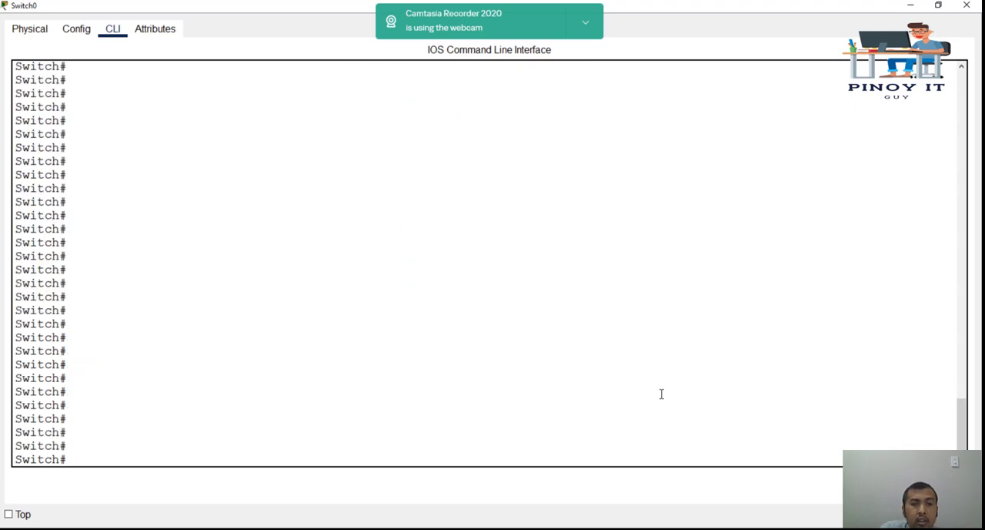
type("show")
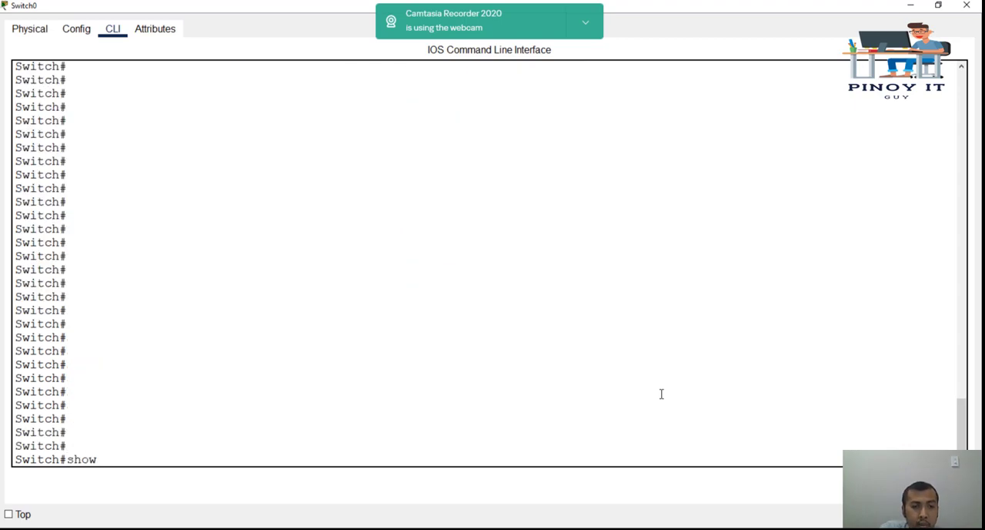
type(" por")
key("Tab")
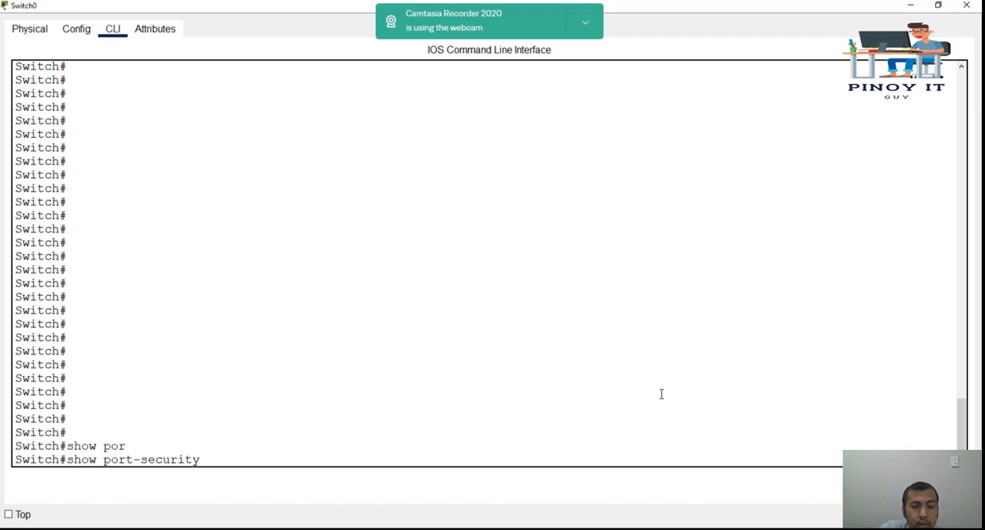
type("int")
key("Tab")
type("?")
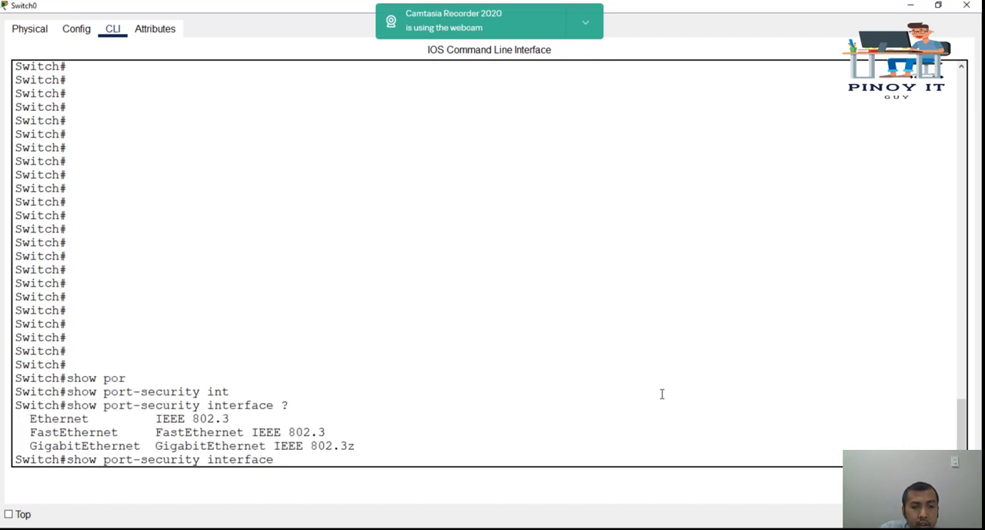
type("fa0/24")
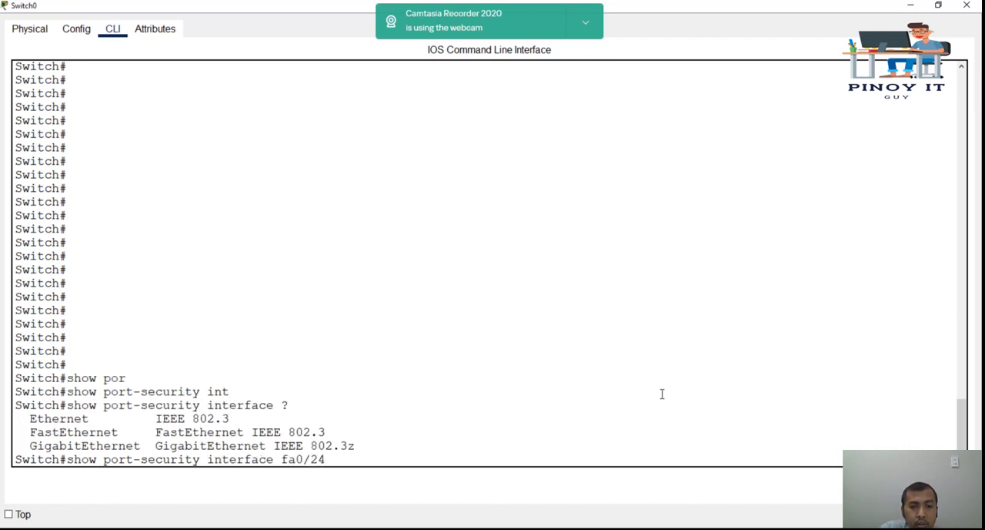
type(" ?")
Step: List the options of show port-security interface fa0/24, then run the command without any of them
key("Return")
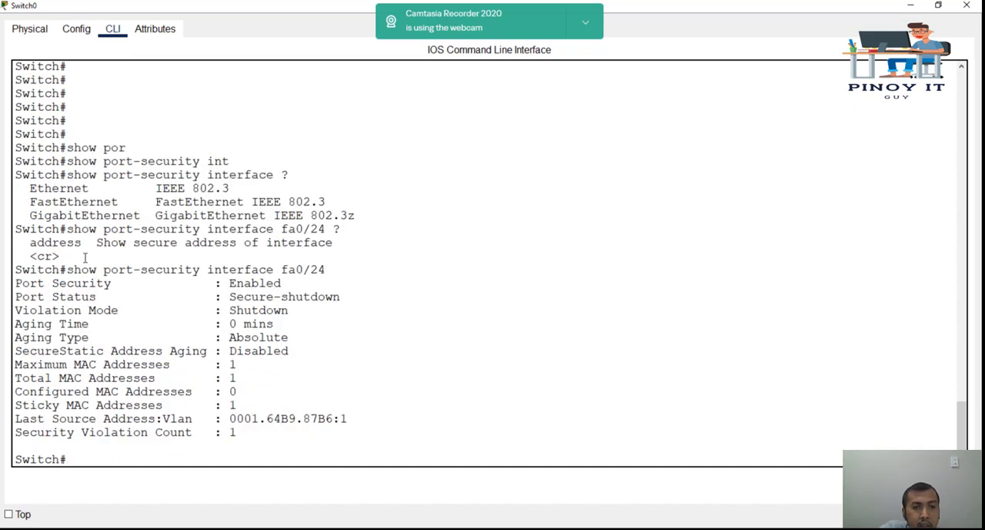
Step: Examine the port security state, port status and violation mode in the Fa0/24 port-security details
left_click_drag(68, 269, 347, 269)
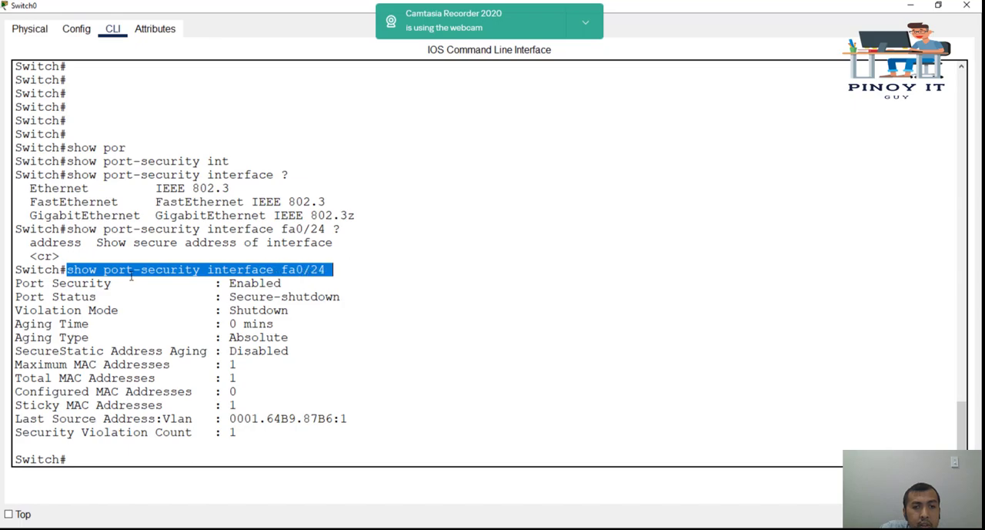
left_click_drag(16, 285, 283, 286)
left_click(243, 285)
triple_click(243, 285)
double_click(244, 285)
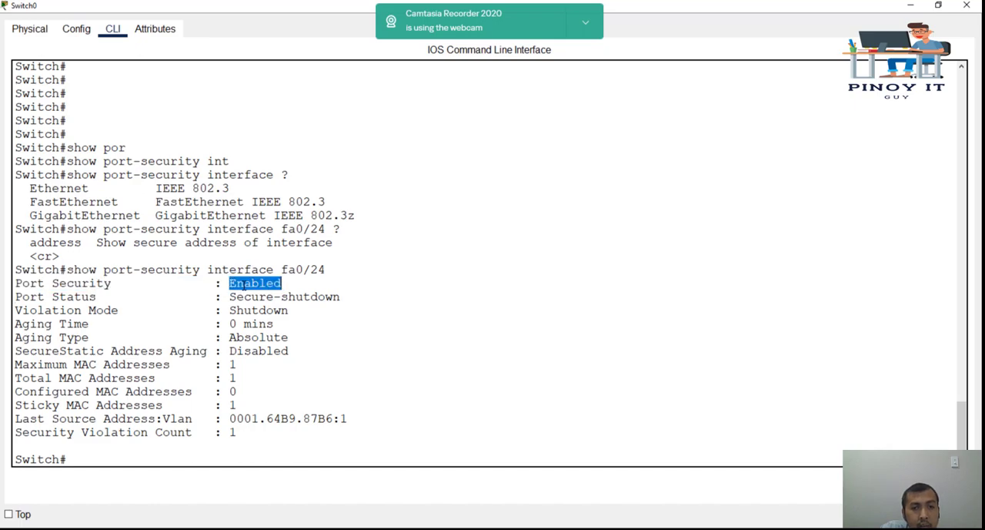
left_click_drag(229, 297, 277, 298)
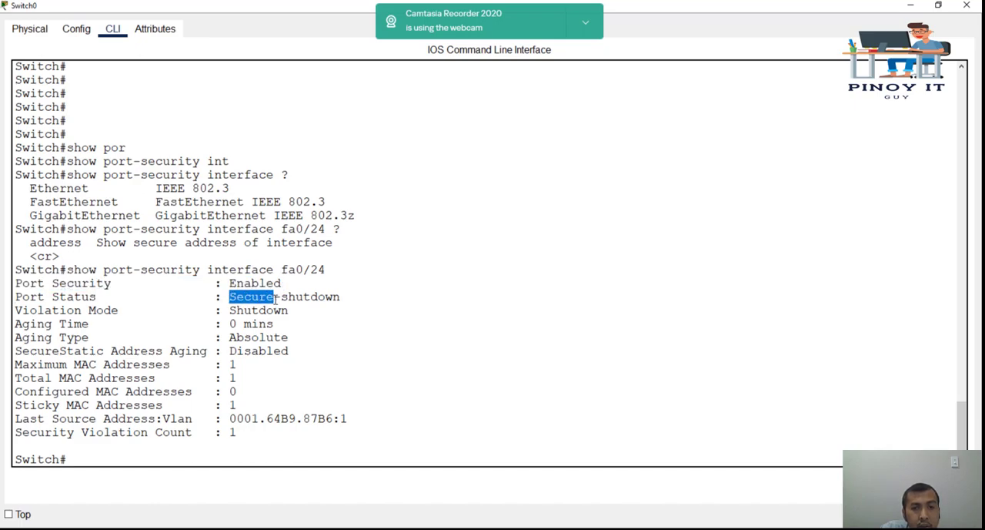
double_click(289, 297)
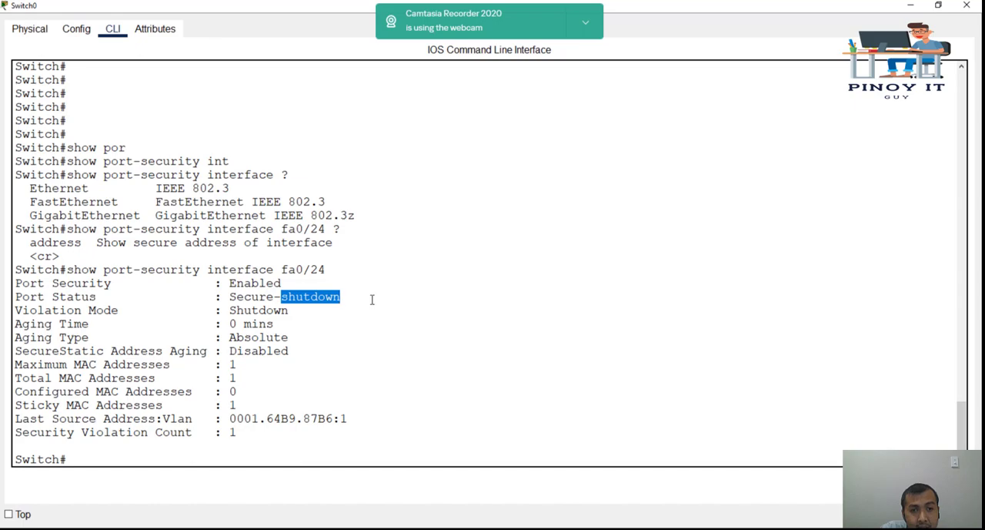
left_click_drag(214, 310, 289, 310)
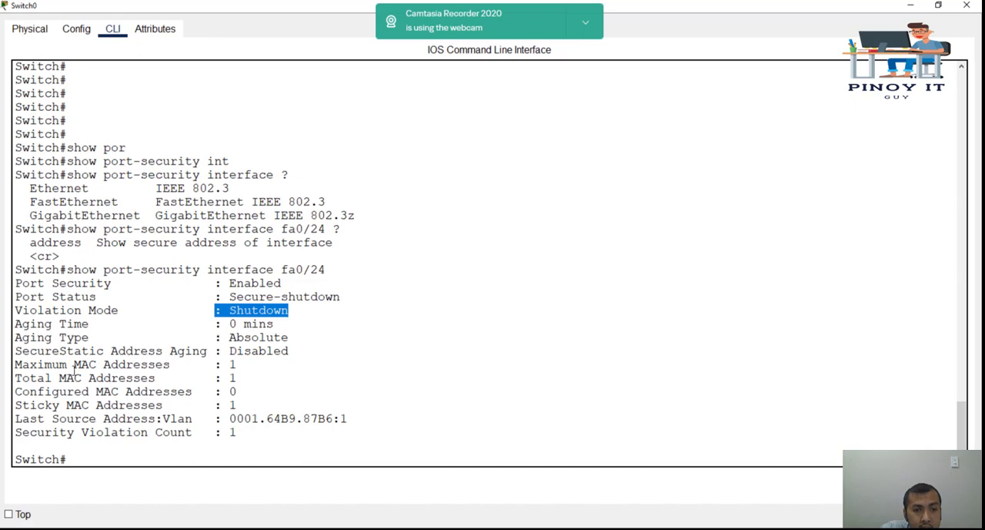
Step: Check the maximum MAC addresses, violation count and last source address for Fa0/24, then return to the topology
left_click_drag(229, 364, 234, 367)
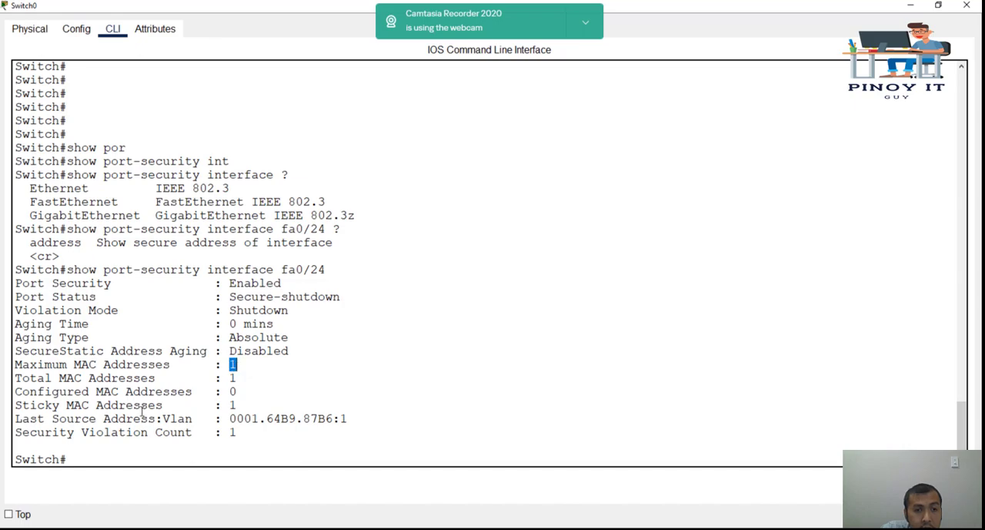
triple_click(17, 434)
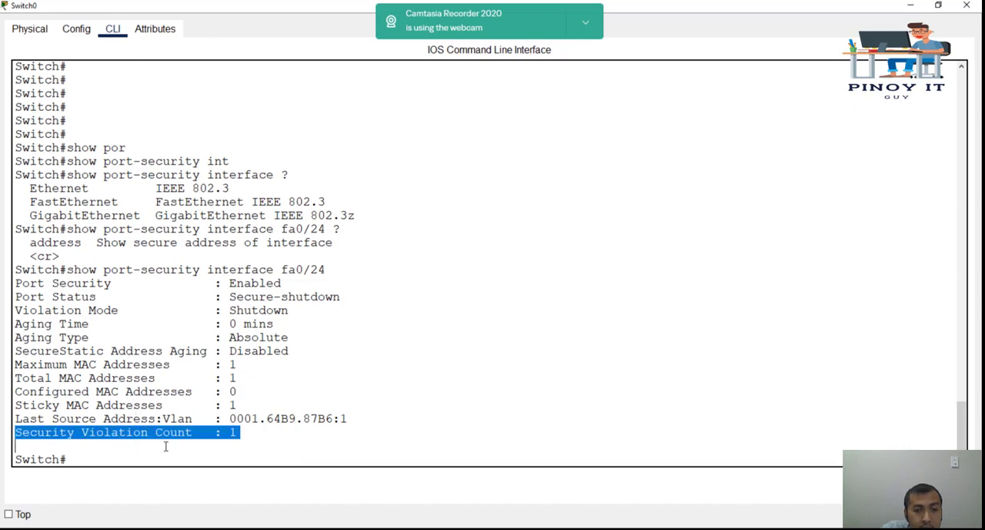
left_click(163, 432)
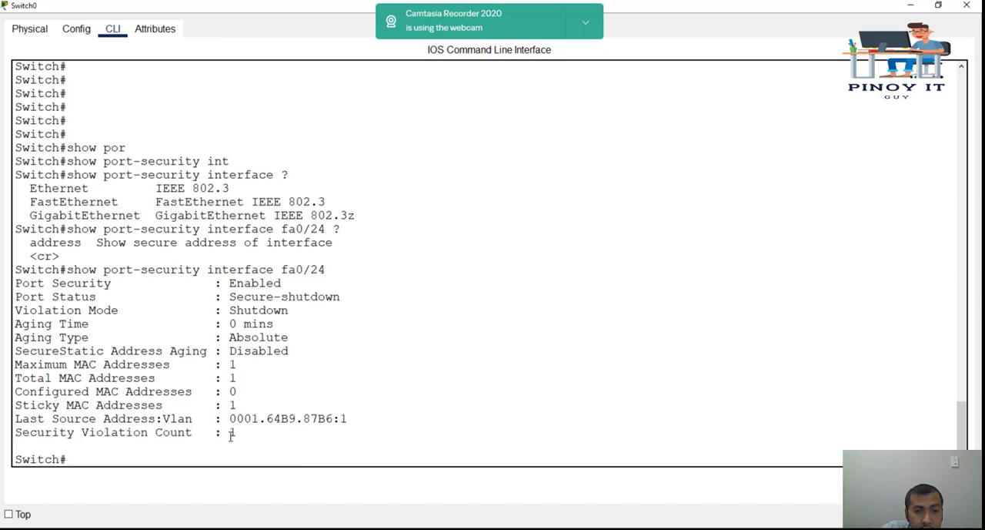
left_click_drag(230, 432, 346, 420)
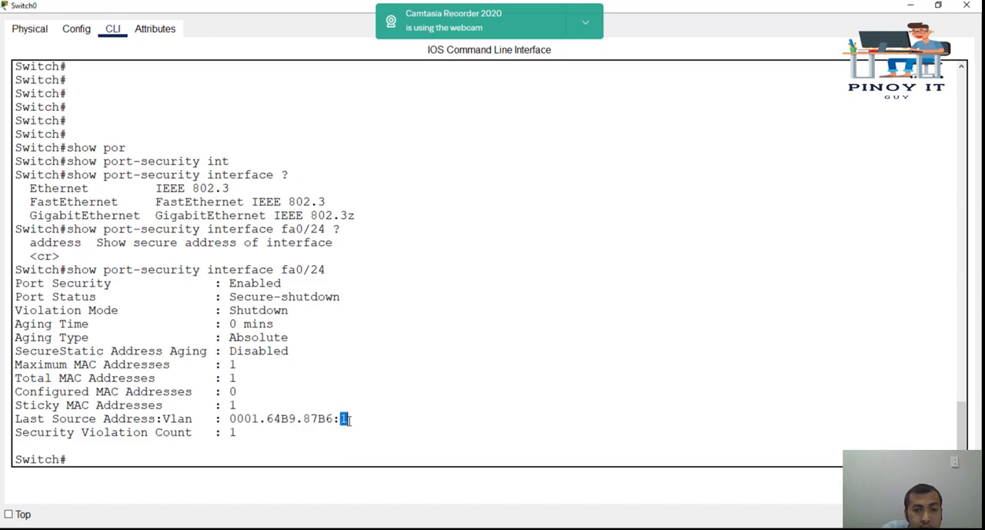
left_click(295, 377)
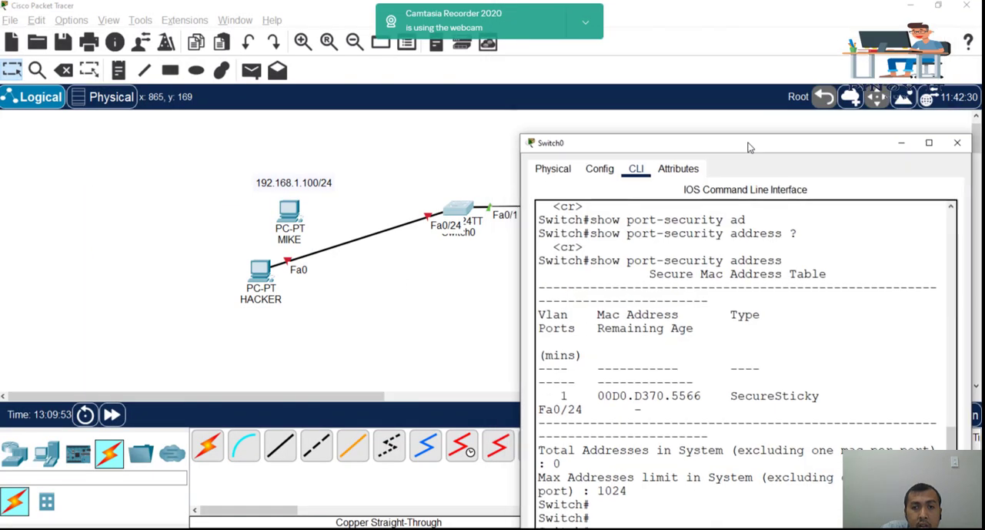
left_click(514, 299)
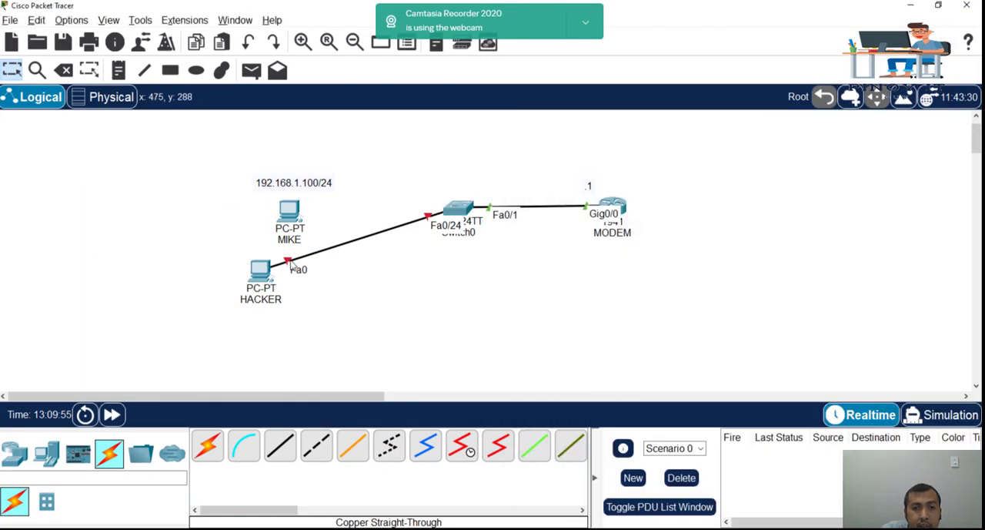
Step: Move the switch cable from HACKER to MIKE's FastEthernet0 port and open Switch0's CLI
left_click(297, 213)
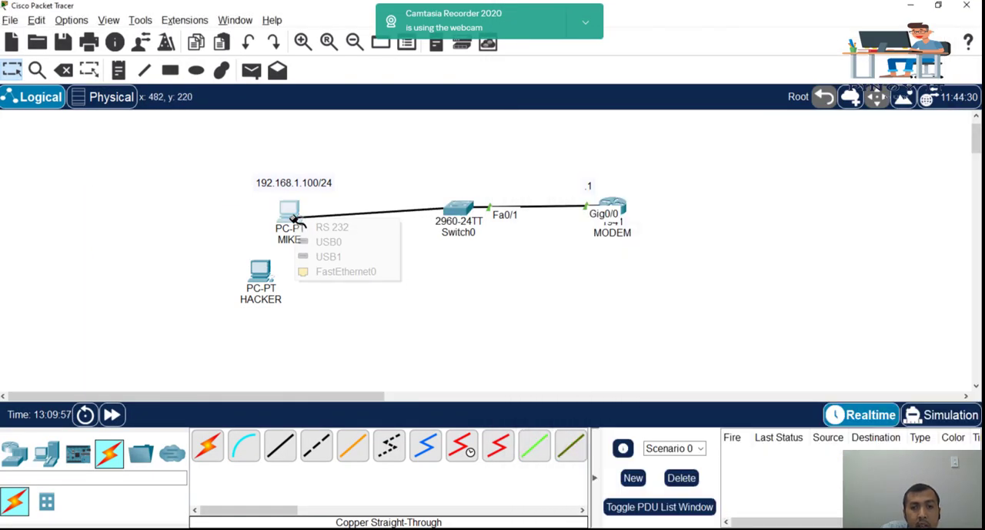
left_click(343, 271)
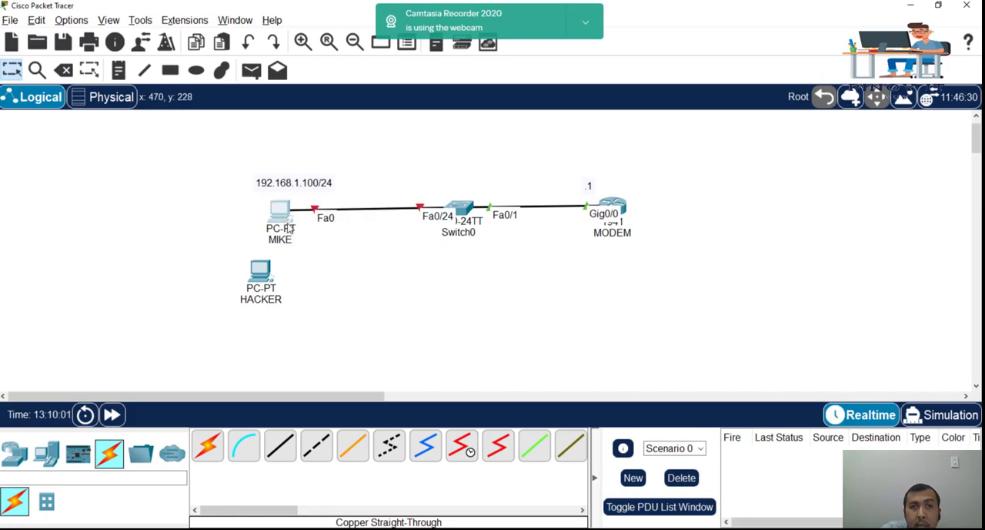
left_click(468, 211)
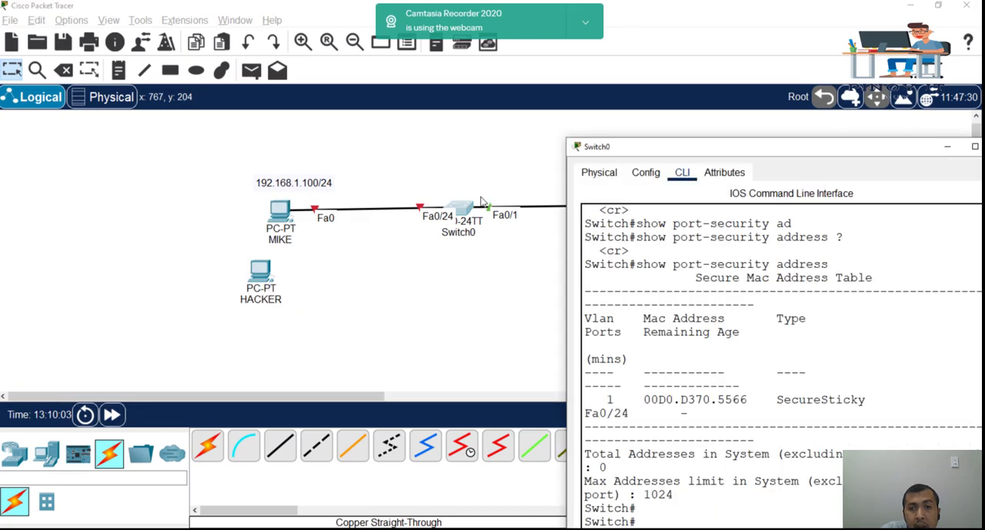
left_click_drag(625, 151, 557, 91)
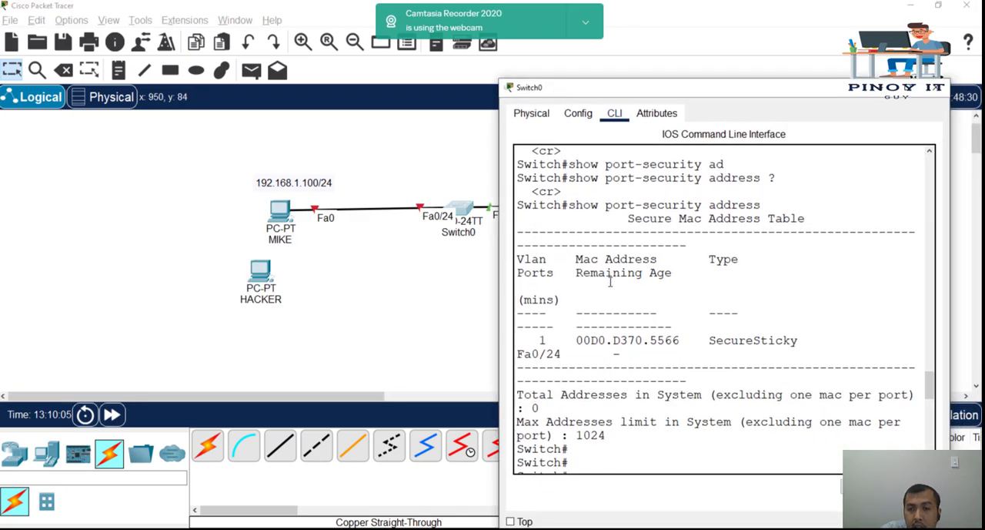
Step: Enter interface fa0/24 from global configuration mode and shut it down administratively
key("Return")
key("Return")
key("Return")
key("Return")
type("conf t")
key("Return")
type("int fa0/24")
key("Return")
type("shutdown")
key("Return")
Step: Re-enable interface fa0/24 with no shutdown, adding blank prompts below the output
type("no shutdown")
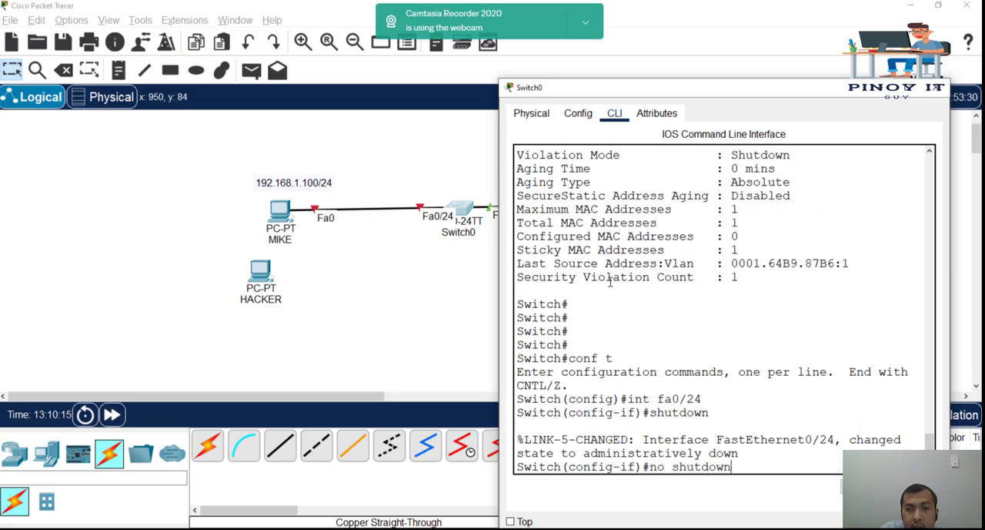
key("Return")
key("Return")
key("Return")
key("Return")
key("Return")
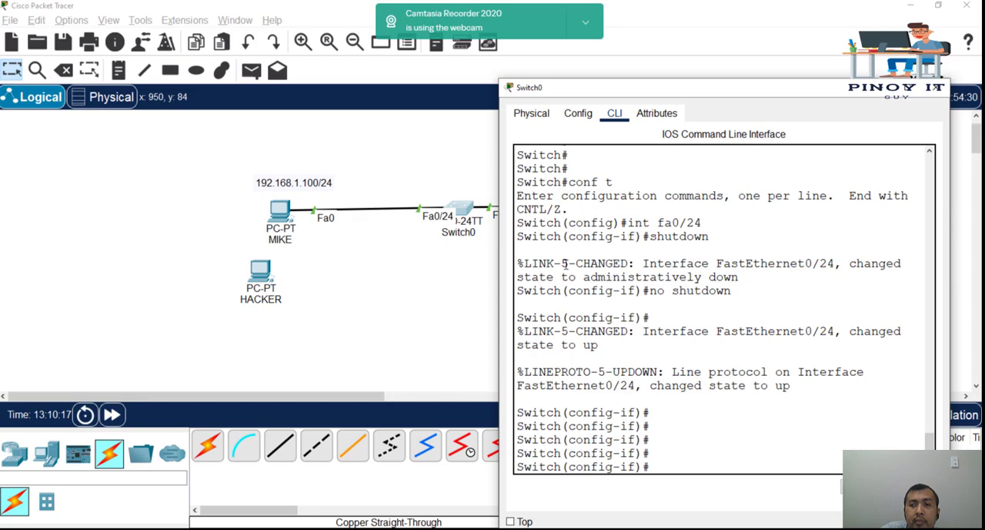
Step: Maximise the CLI window, return to privileged mode and run show port-security interface fa0/24
double_click(616, 92)
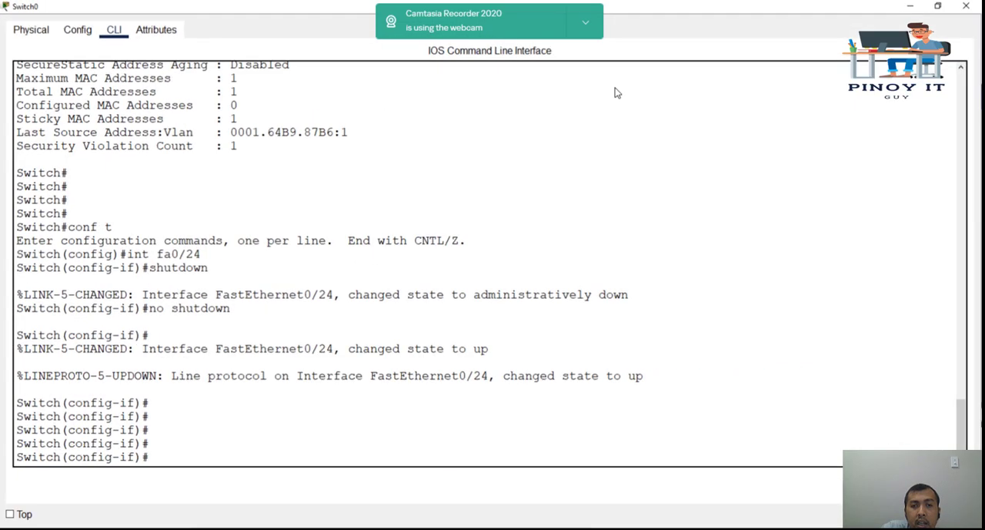
key("Return")
key("Return")
type("end")
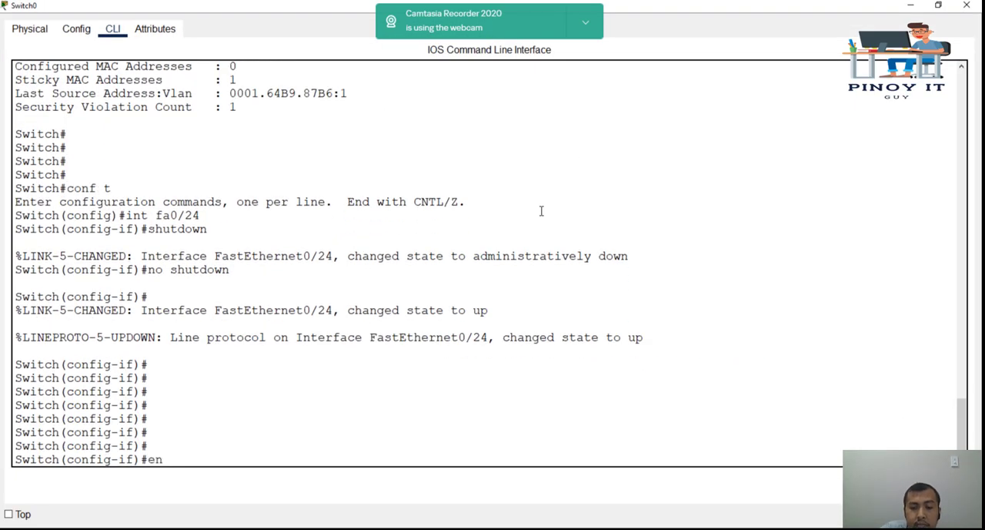
key("Return")
type("show por")
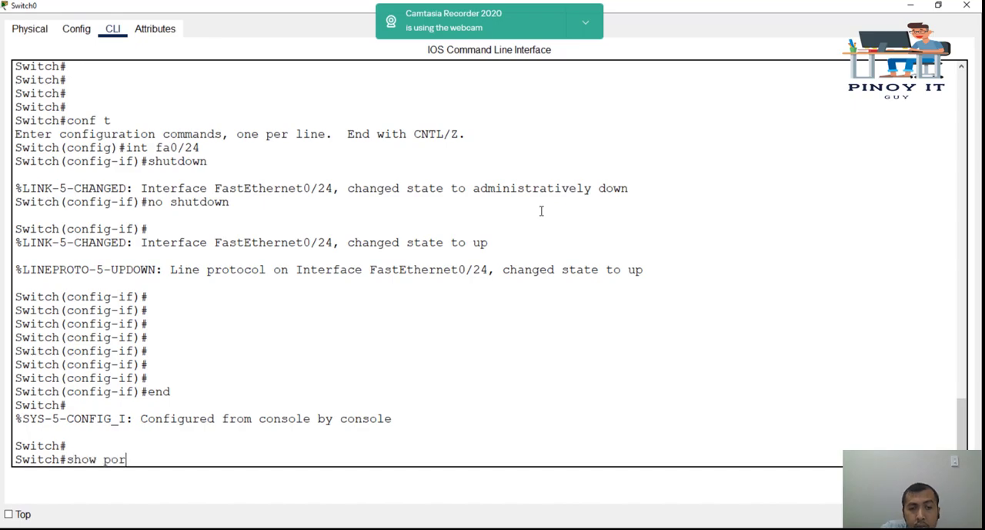
key("Tab")
type("int")
key("Tab")
type("fa0/24")
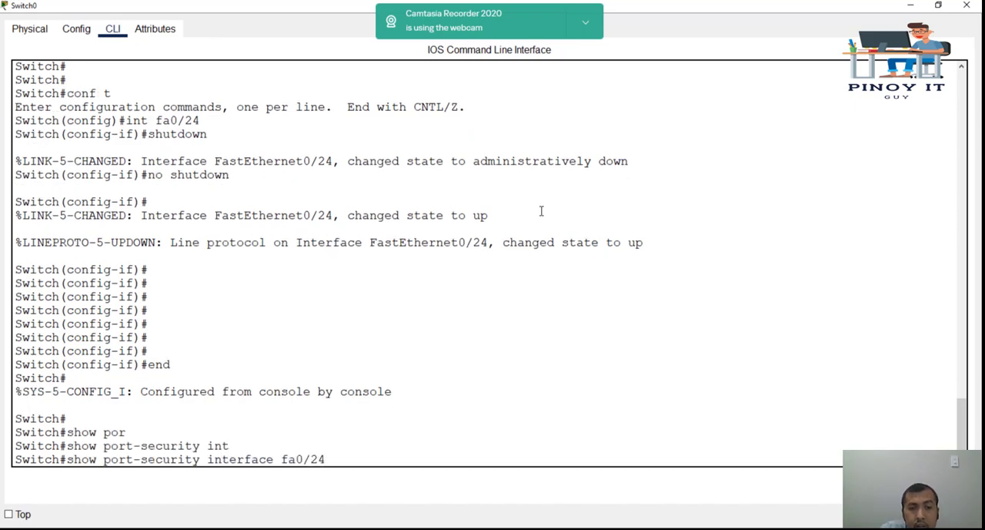
key("Return")
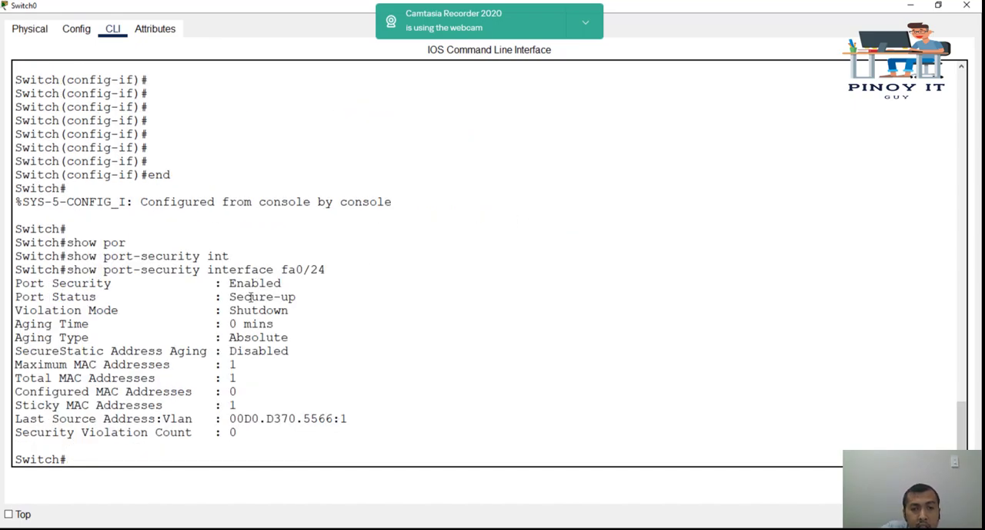
Step: Examine the port status and port security state in the Fa0/24 details
left_click_drag(282, 297, 294, 299)
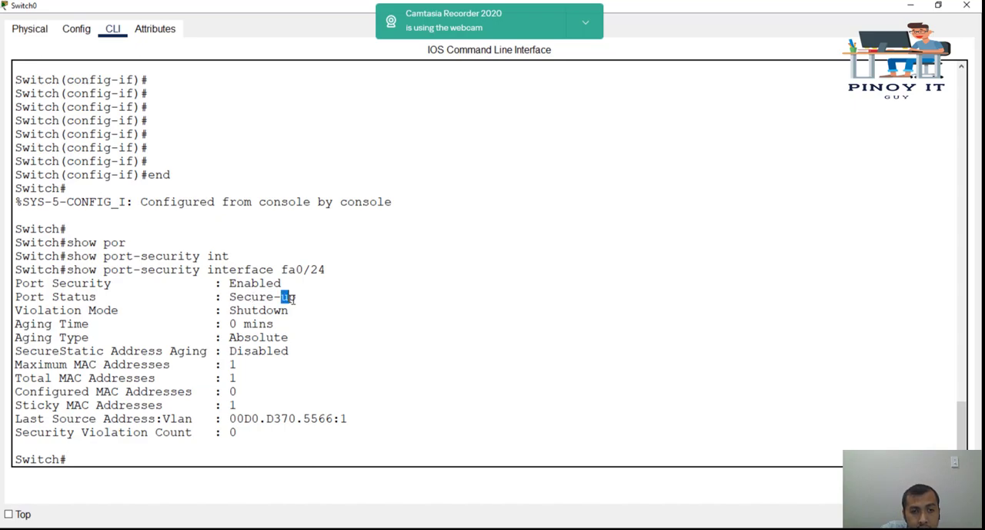
left_click_drag(16, 299, 294, 297)
left_click_drag(16, 282, 121, 282)
left_click(419, 306)
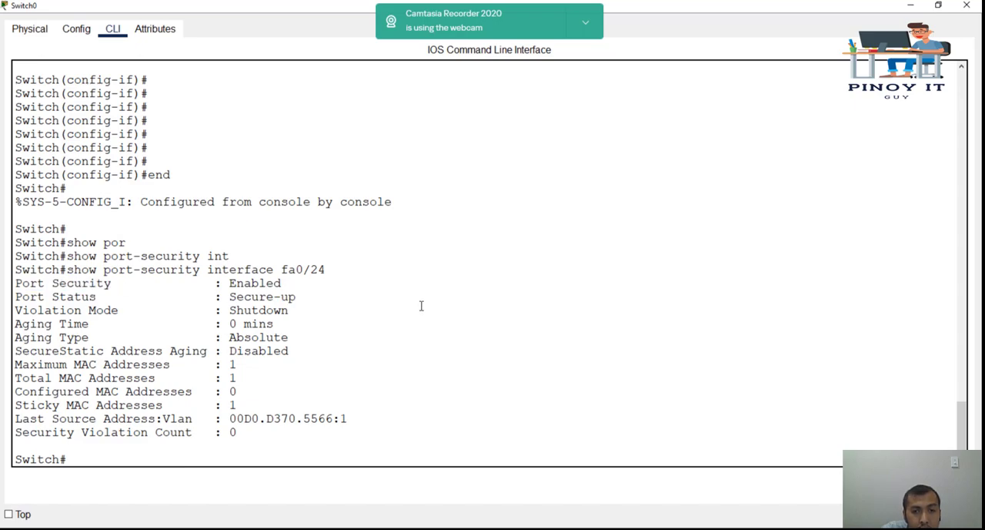
Step: Run show port-security interface fa0/23 and check that port's security state
key("Up")
key("BackSpace")
type("3")
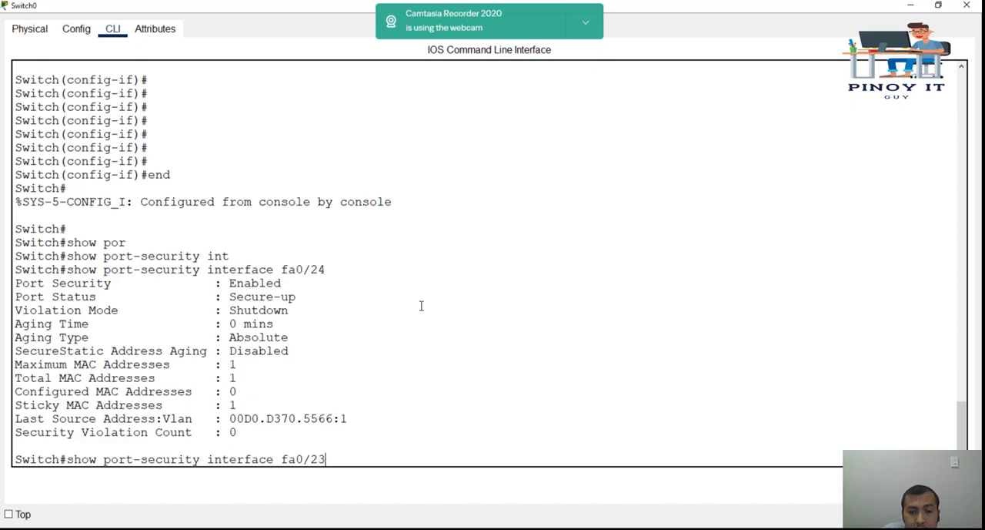
key("Return")
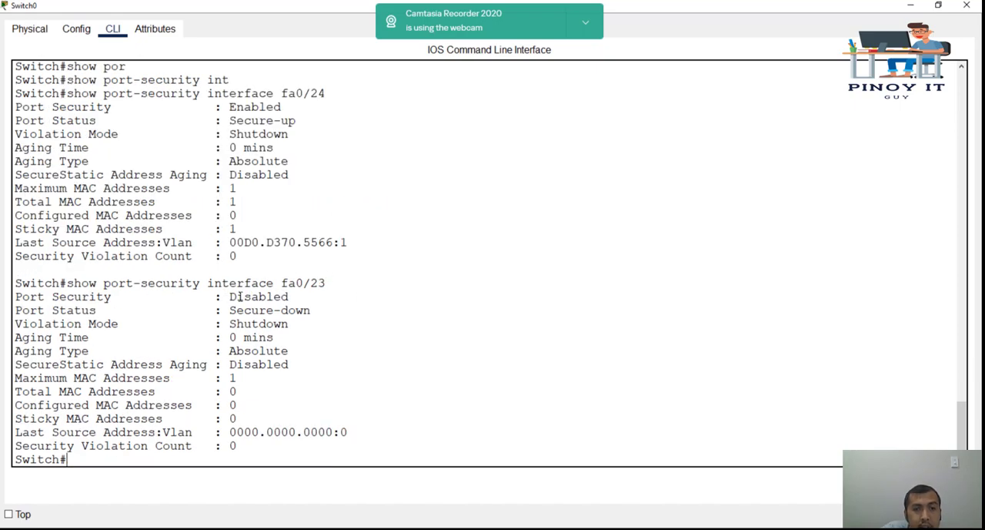
left_click_drag(229, 296, 326, 283)
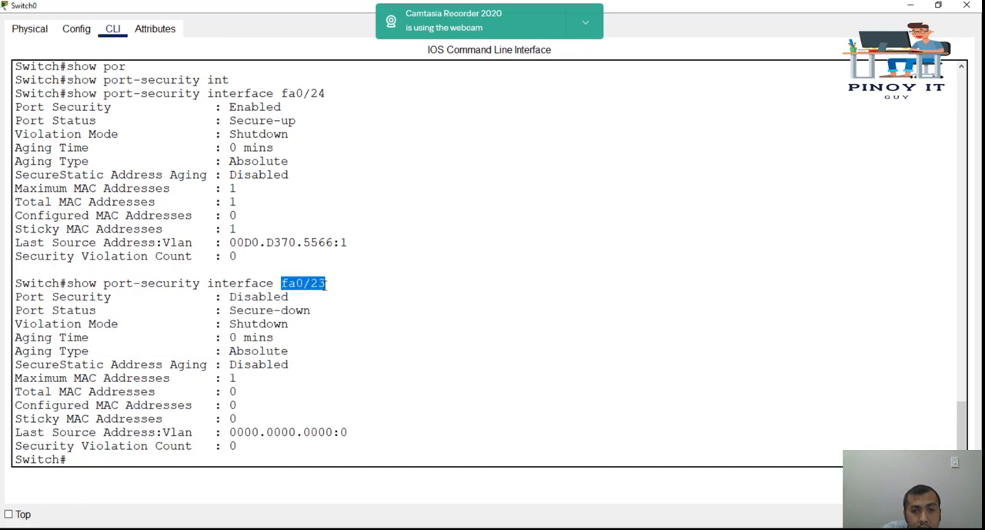
left_click(360, 235)
Step: Examine the maximum MAC addresses and violation mode listed for Fa0/24
left_click_drag(282, 93, 337, 93)
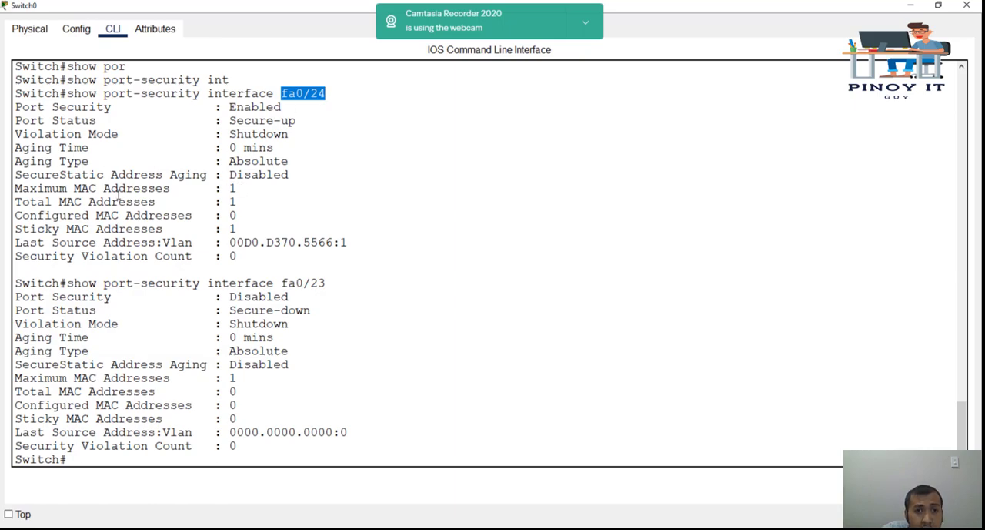
left_click_drag(16, 188, 259, 188)
left_click(16, 191)
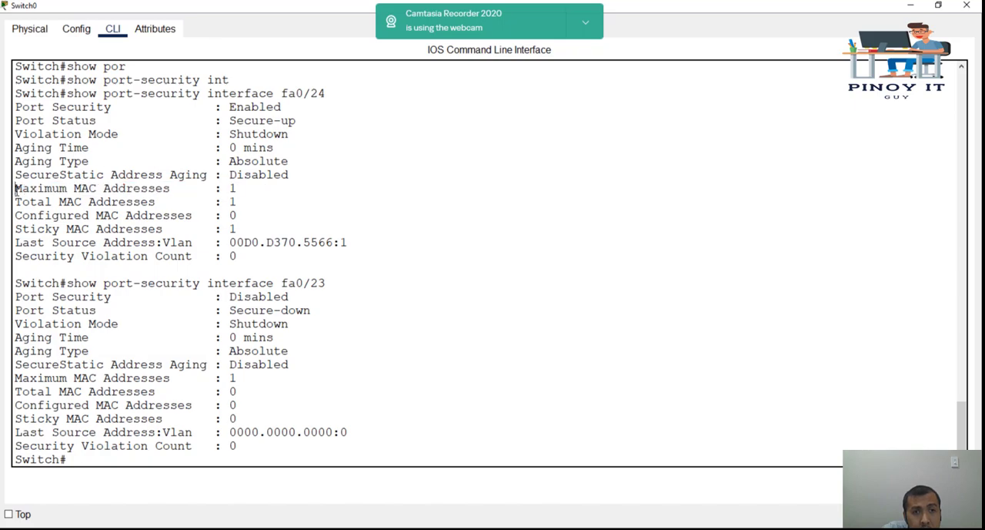
left_click_drag(14, 188, 283, 191)
left_click(236, 188)
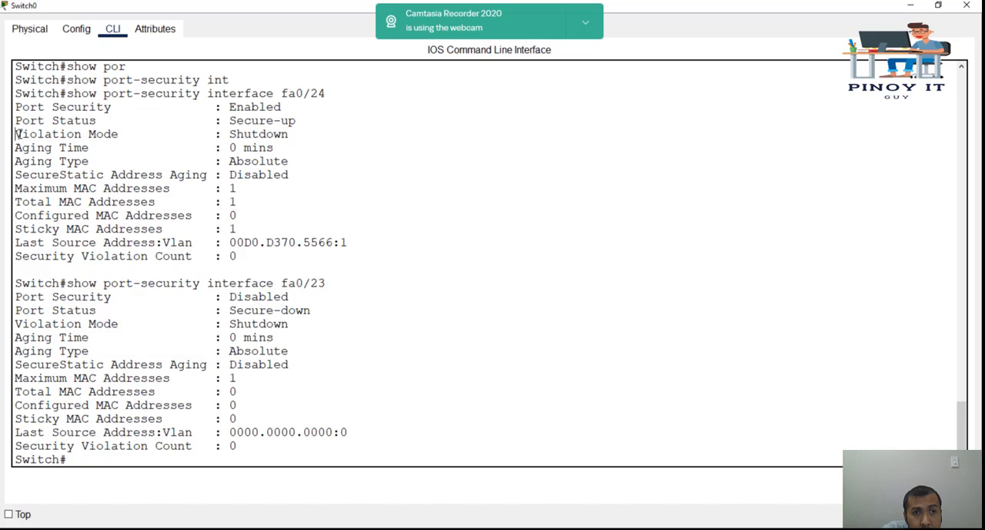
left_click_drag(17, 134, 321, 135)
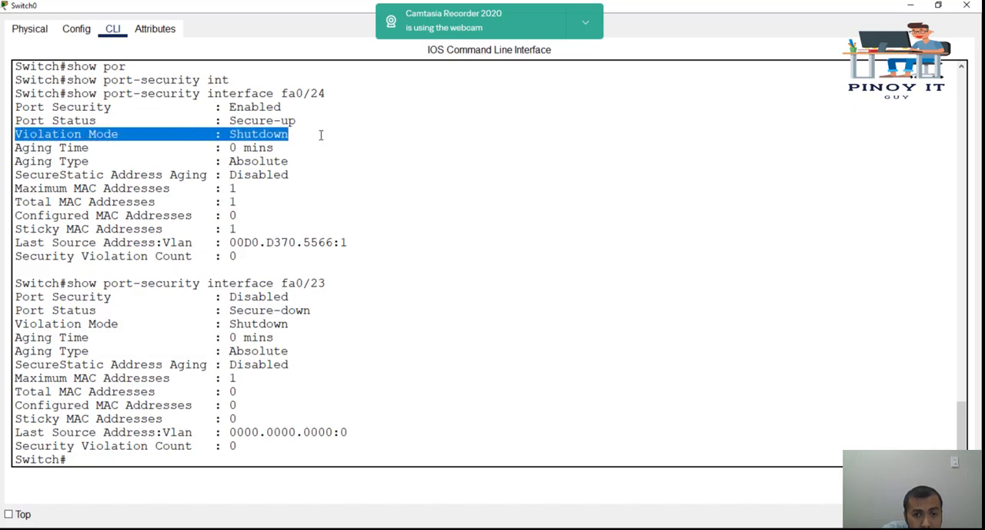
left_click(392, 277)
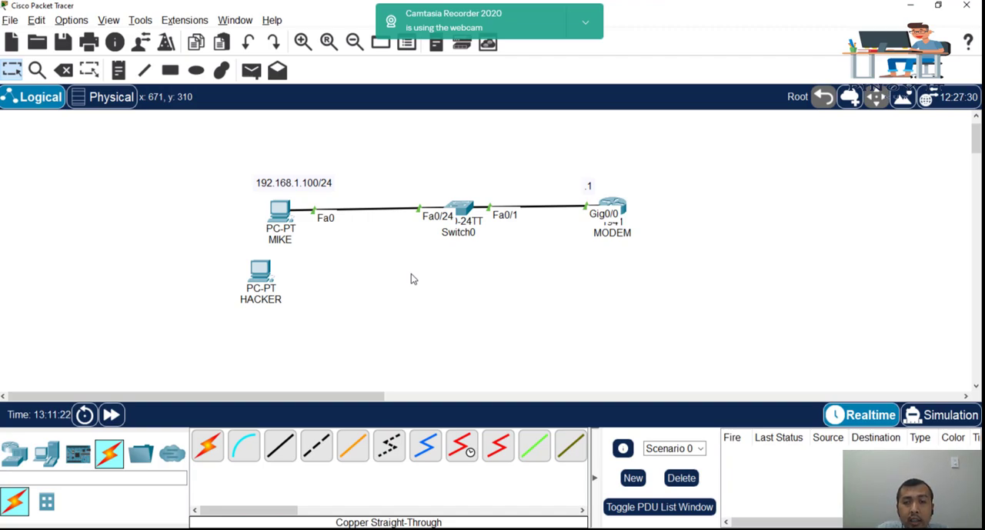
Step: Reopen Switch0's CLI from the topology, maximise its window and add a few blank prompts
left_click(461, 211)
left_click(628, 257)
double_click(673, 81)
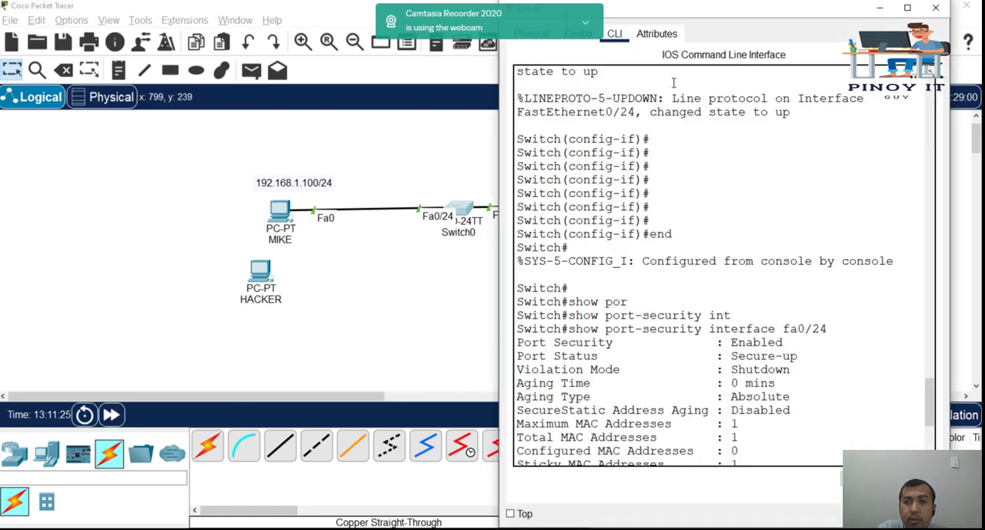
double_click(690, 15)
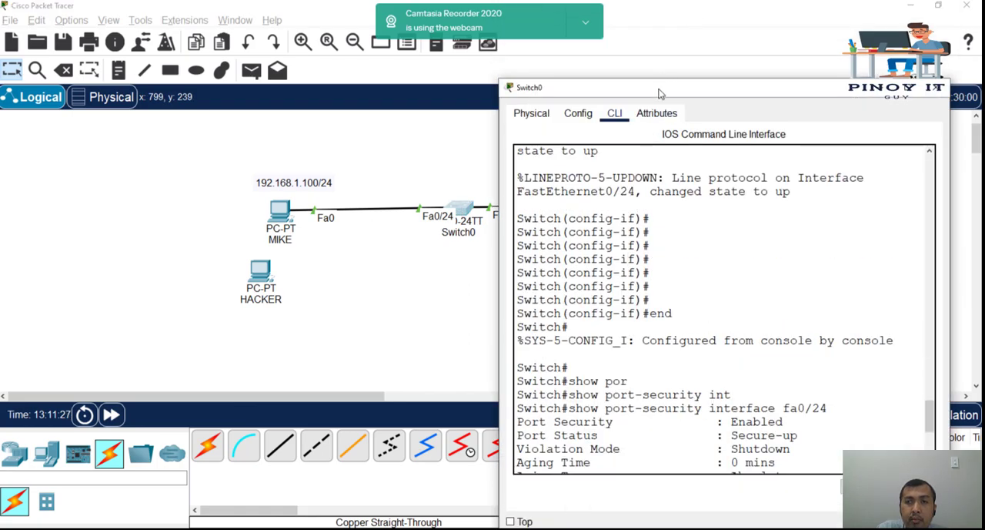
double_click(660, 90)
left_click(635, 176)
key("Return")
key("Return")
key("Return")
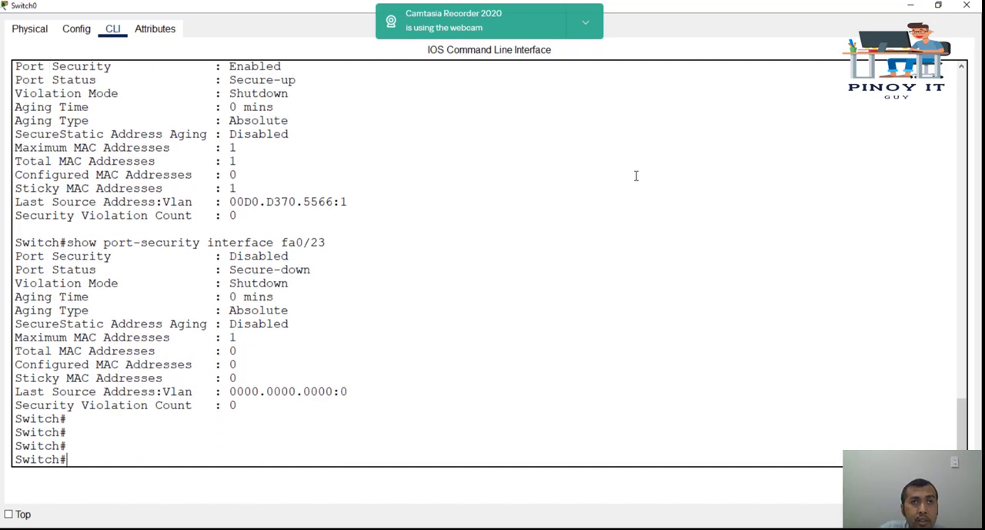
Step: Enter interface configuration for fa0/24 and list the range allowed by switchport port-security maximum
type("conf t")
key("Return")
type("int fa0/24")
key("Return")
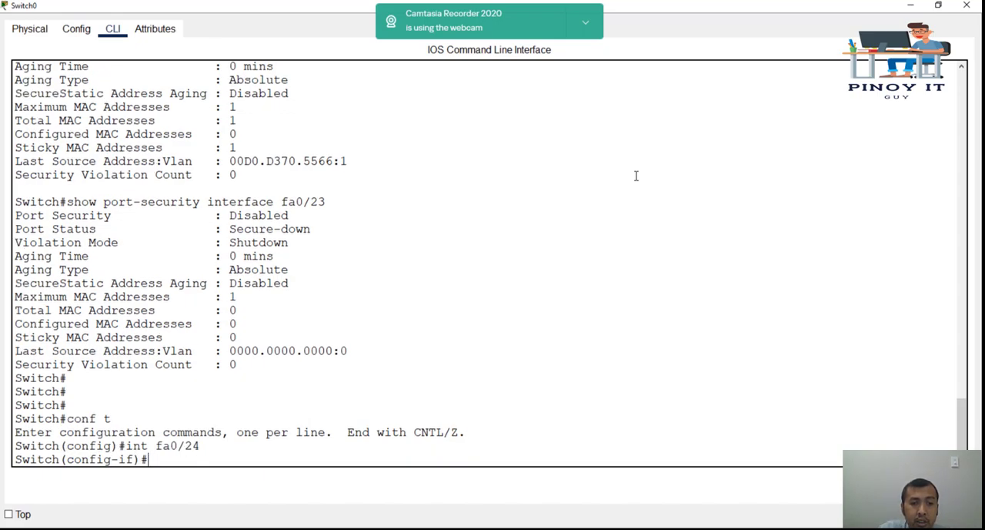
type("swi")
key("Tab")
type("por")
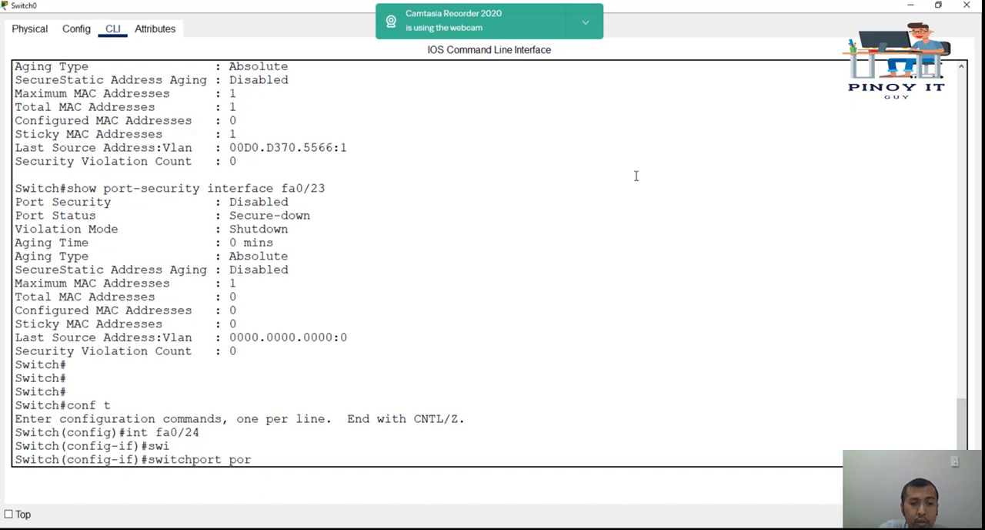
key("Tab")
type("max")
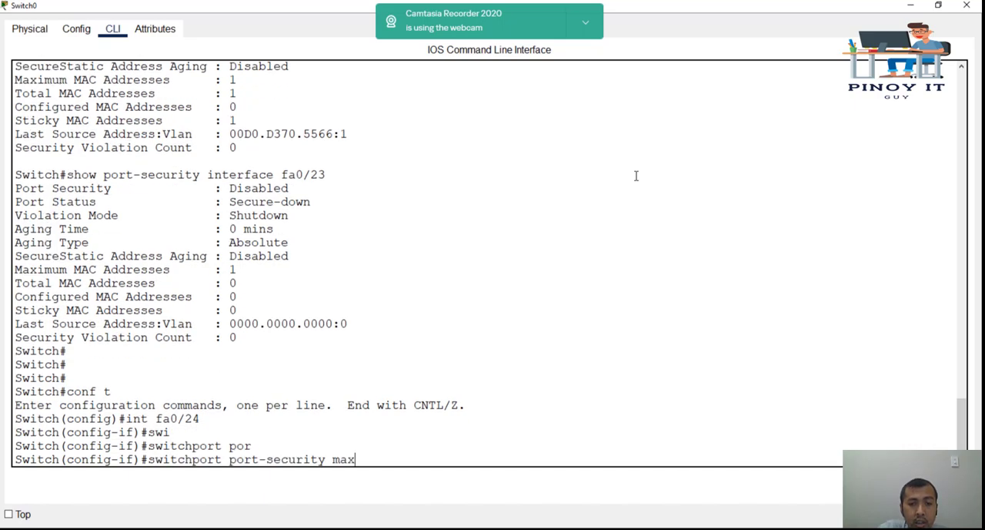
key("Tab")
type("?")
type("2")
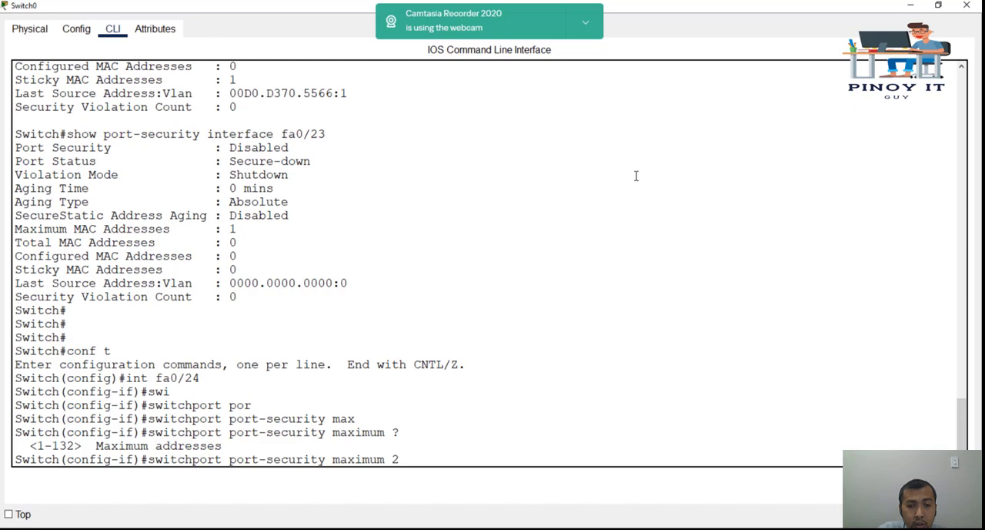
Step: Set the maximum number of secure MAC addresses on fa0/24 to 2
key("Return")
key("Return")
key("Return")
key("Return")
key("Return")
key("Return")
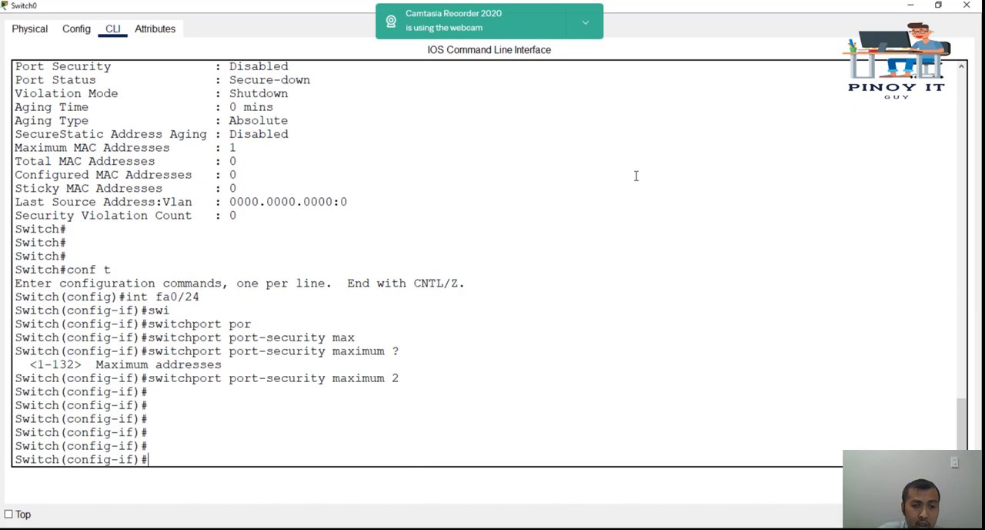
Step: Leave configuration mode and display the full running configuration through to its end
type("end")
key("Return")
key("Return")
type("show ru")
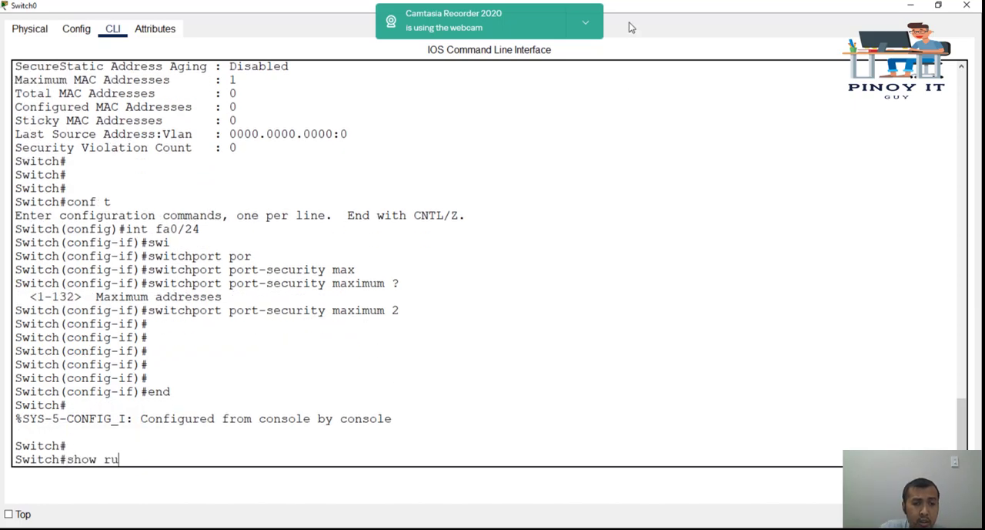
type("n")
key("Tab")
key("Return")
key("space")
key("space")
key("space")
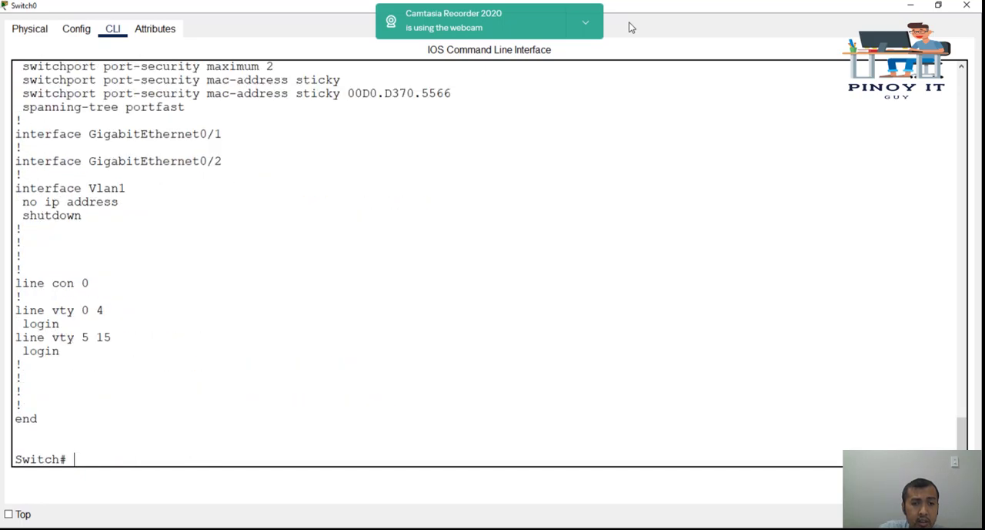
Step: Examine the port-security lines under interface FastEthernet0/24 in the running configuration
scroll(454, 123, "up", 1)
left_click_drag(458, 127, 235, 135)
scroll(395, 190, "up", 2)
left_click(478, 207)
left_click_drag(478, 207, 16, 136)
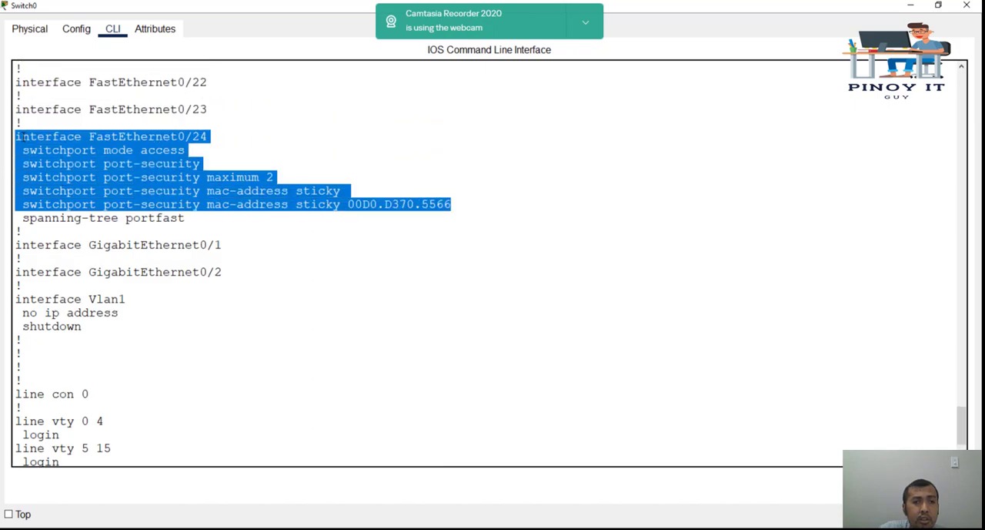
left_click(317, 283)
scroll(318, 283, "down", 3)
type("show int")
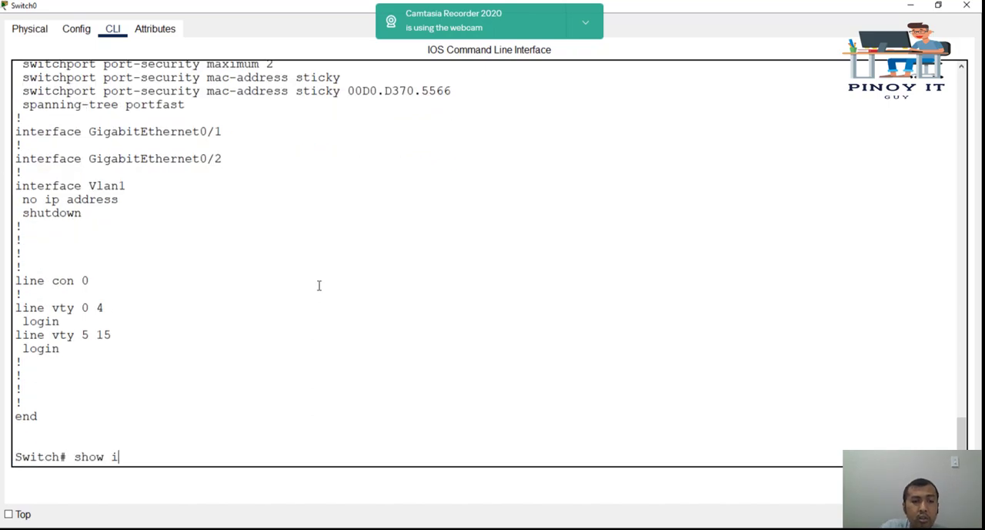
key("Tab")
key("BackSpace")
key("BackSpace")
key("BackSpace")
key("BackSpace")
key("BackSpace")
key("BackSpace")
key("BackSpace")
key("BackSpace")
key("BackSpace")
key("BackSpace")
key("BackSpace")
key("BackSpace")
key("BackSpace")
key("BackSpace")
key("BackSpace")
key("BackSpace")
Step: Display the port-security status of interface fa0/24 and check its MAC address counts and last source address
type("show por")
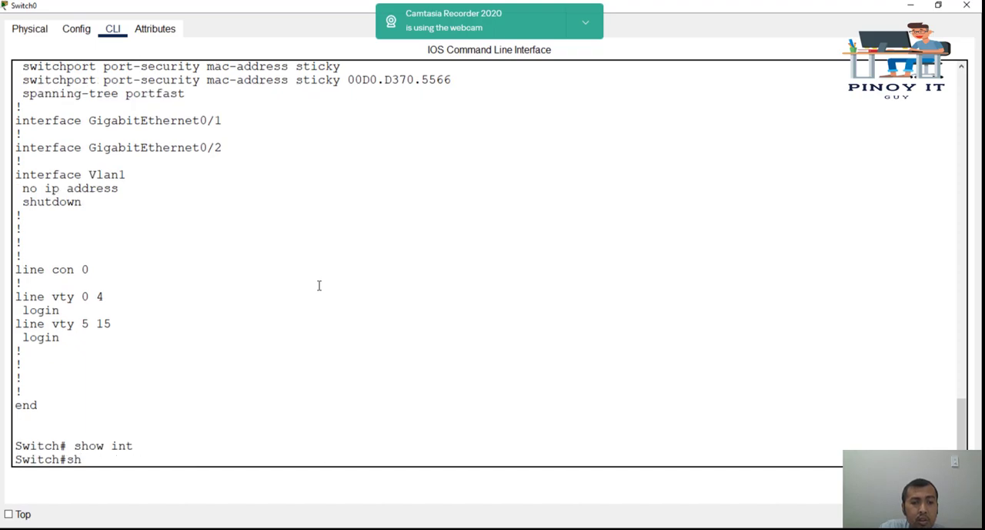
key("Tab")
type("int")
key("Tab")
type("fa0/24")
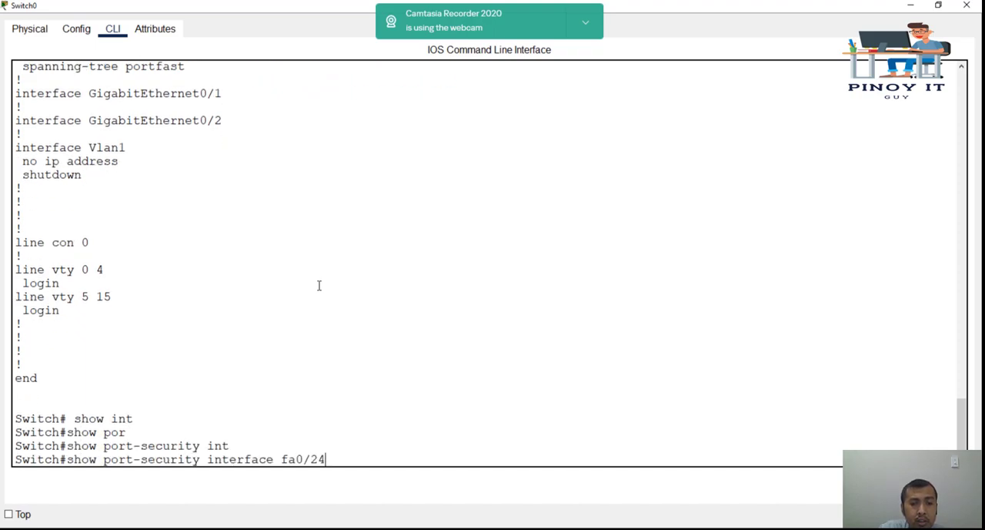
key("Return")
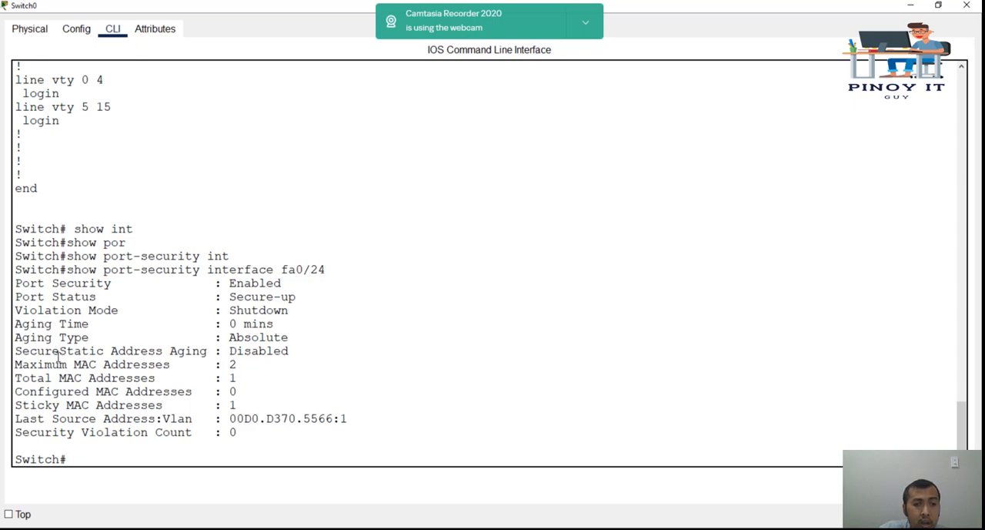
left_click_drag(15, 364, 55, 382)
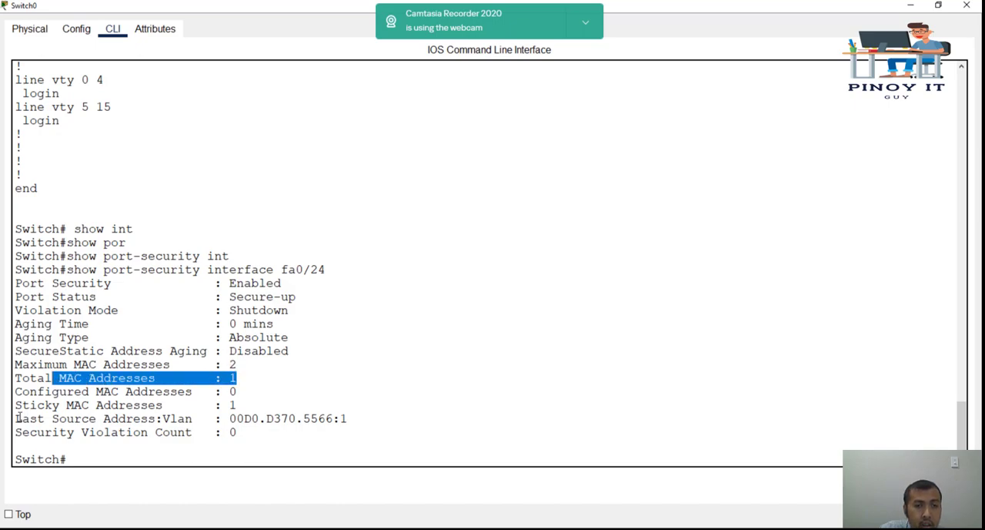
left_click_drag(17, 418, 141, 419)
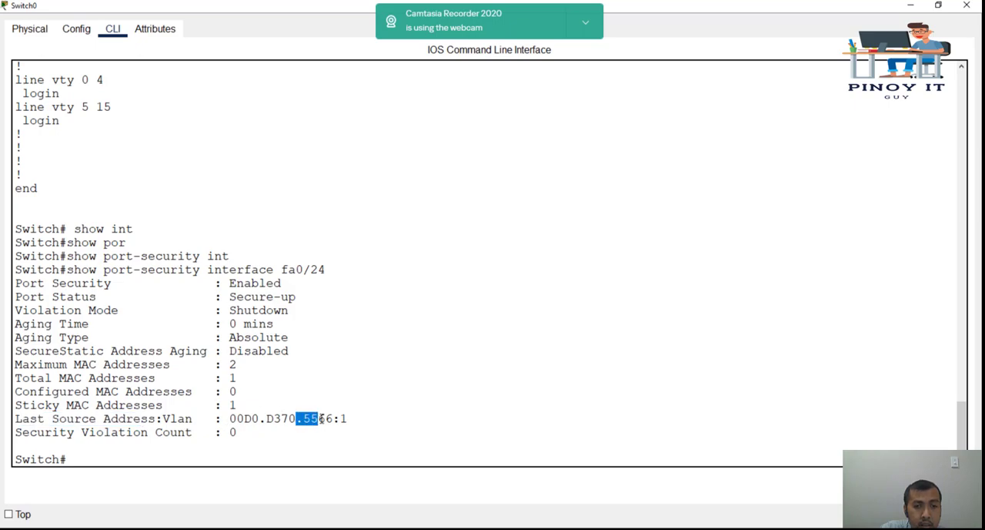
Step: Move the PC end of Switch0's Fa0/24 cable from MIKE to HACKER's FastEthernet0 port
double_click(320, 5)
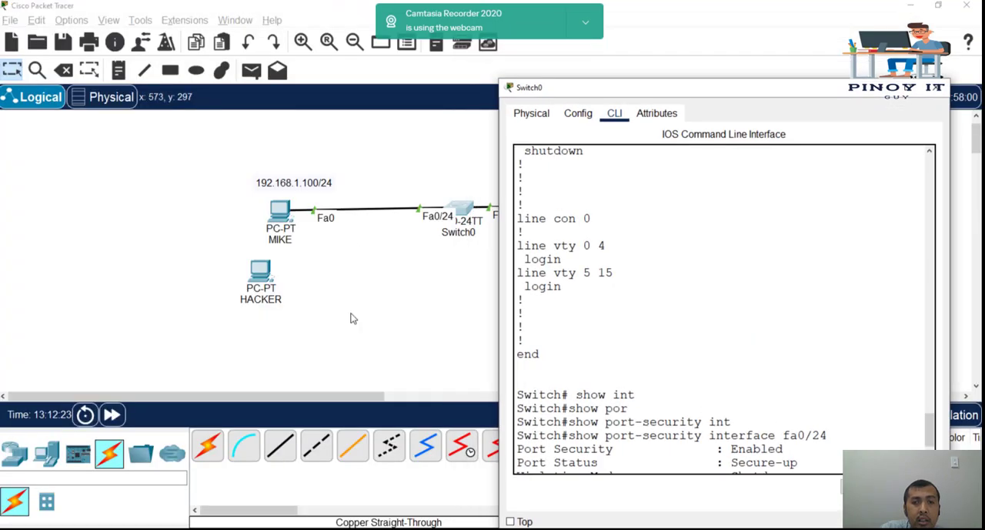
left_click(370, 296)
left_click_drag(315, 210, 292, 280)
left_click(260, 269)
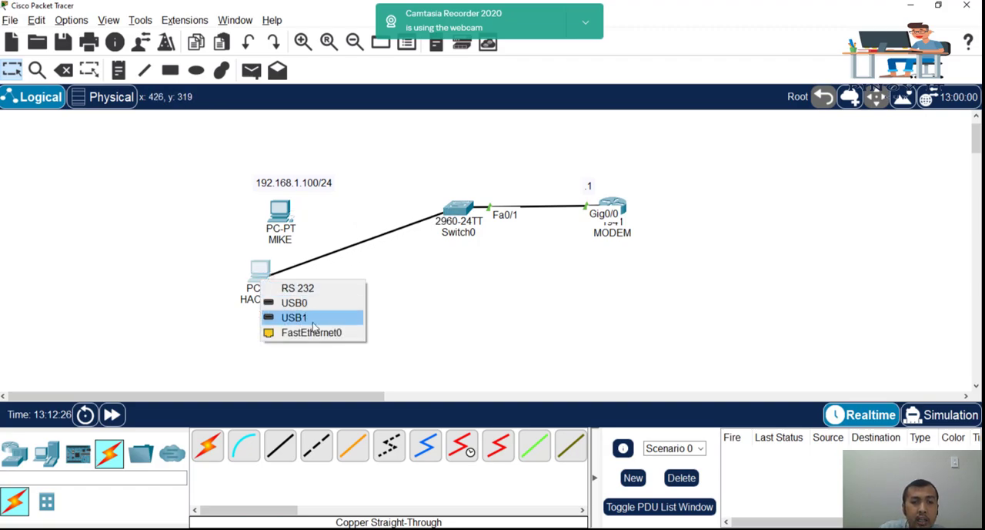
left_click(312, 331)
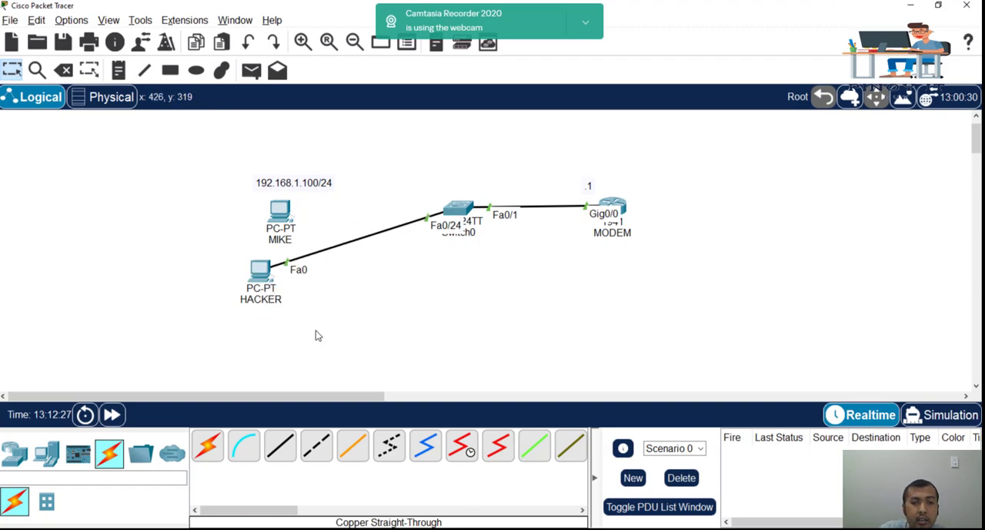
Step: Ping 192.168.1.1 from HACKER's Command Prompt
left_click(261, 271)
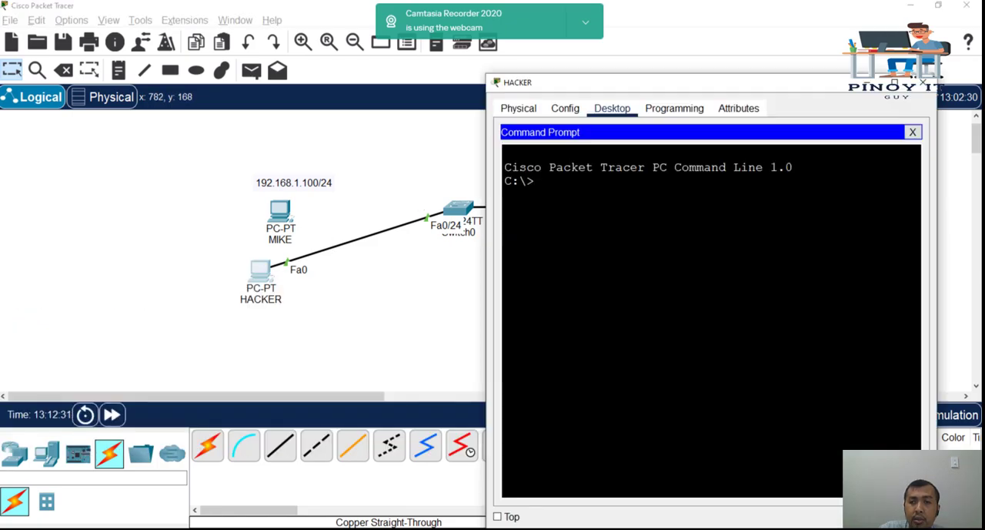
type("ping 192.168.1.1")
key("Return")
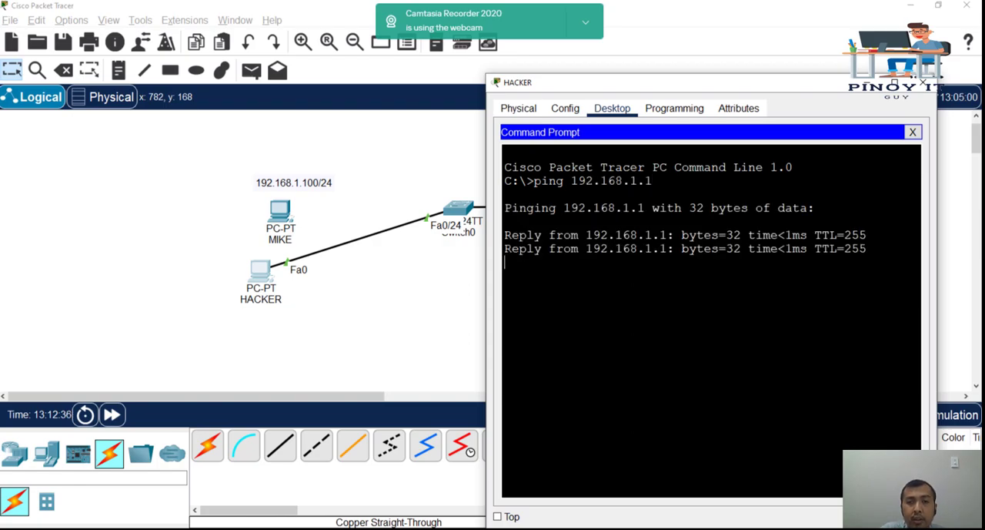
Step: Return to Switch0's command line and run show port-security interface fa0/24 again
left_click(410, 262)
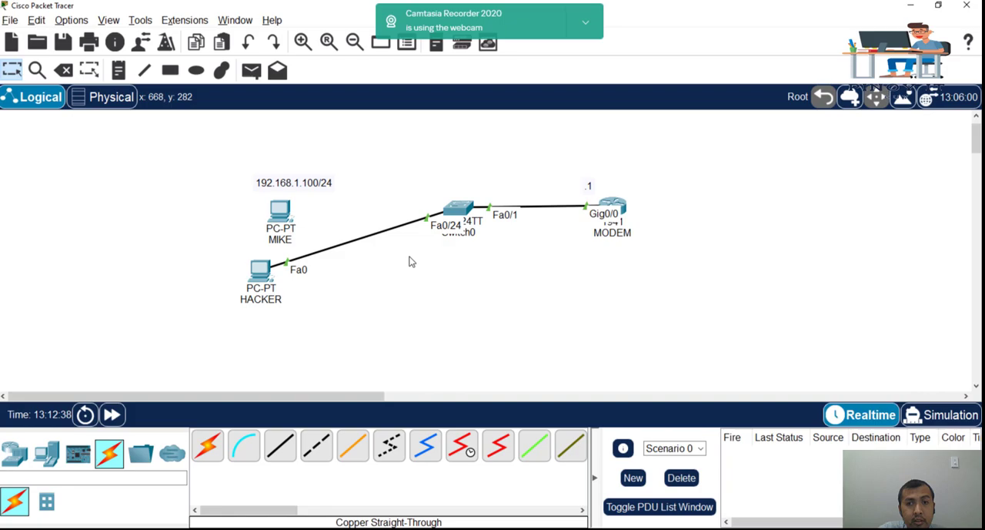
left_click(458, 214)
double_click(620, 90)
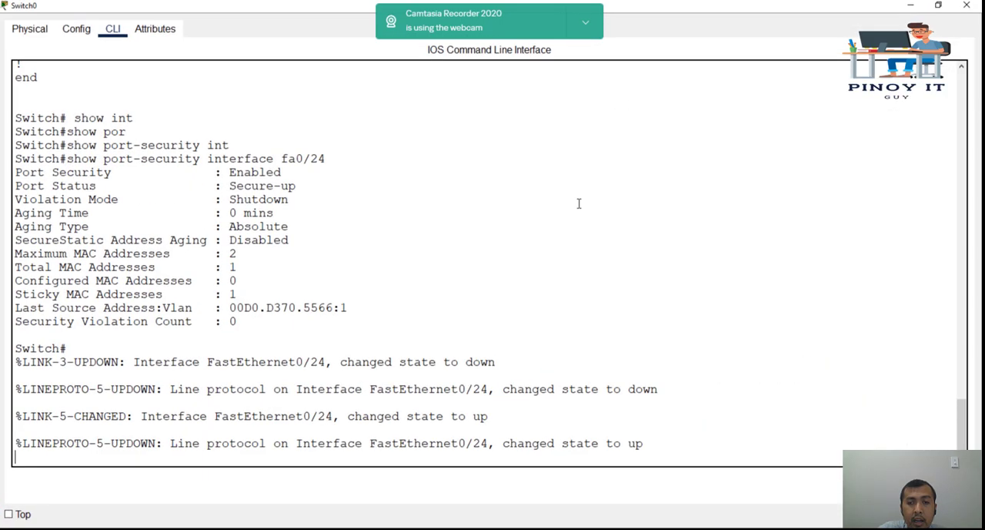
key("Return")
key("Return")
key("Return")
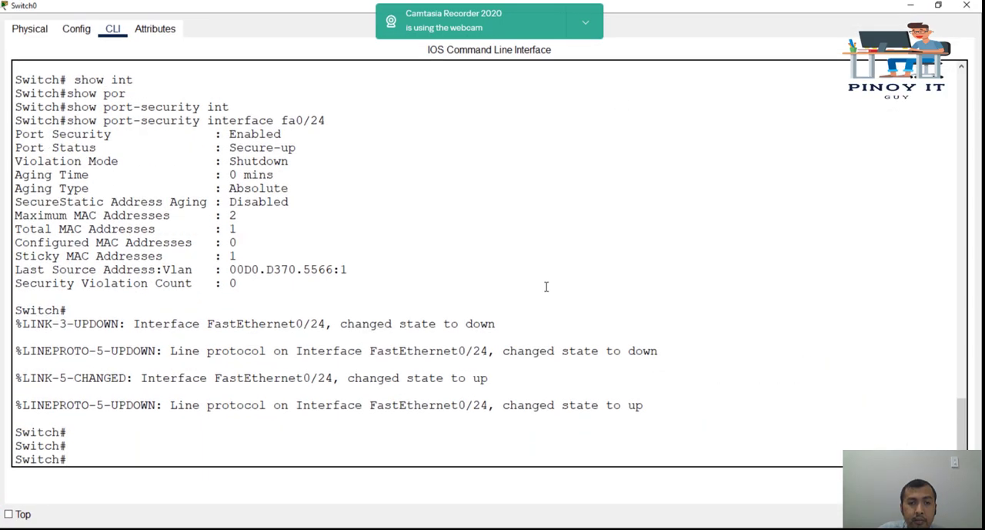
key("Up")
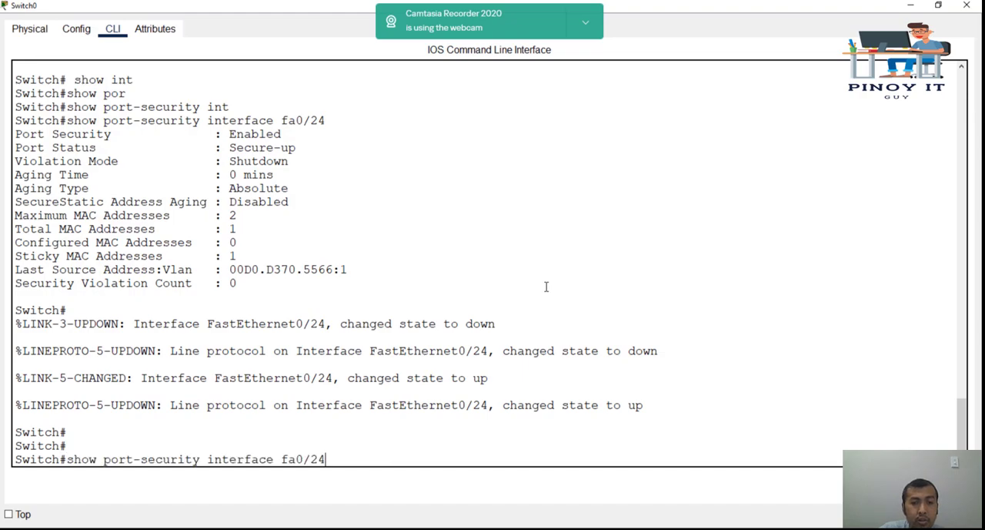
key("Return")
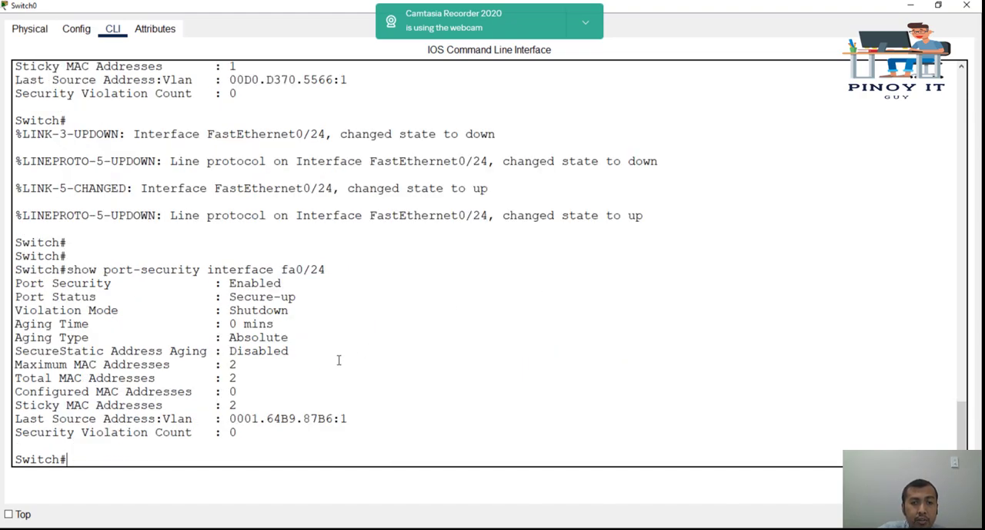
Step: Examine the last source address and the maximum, total and sticky MAC address counts in the fa0/24 port-security output
left_click_drag(304, 418, 334, 418)
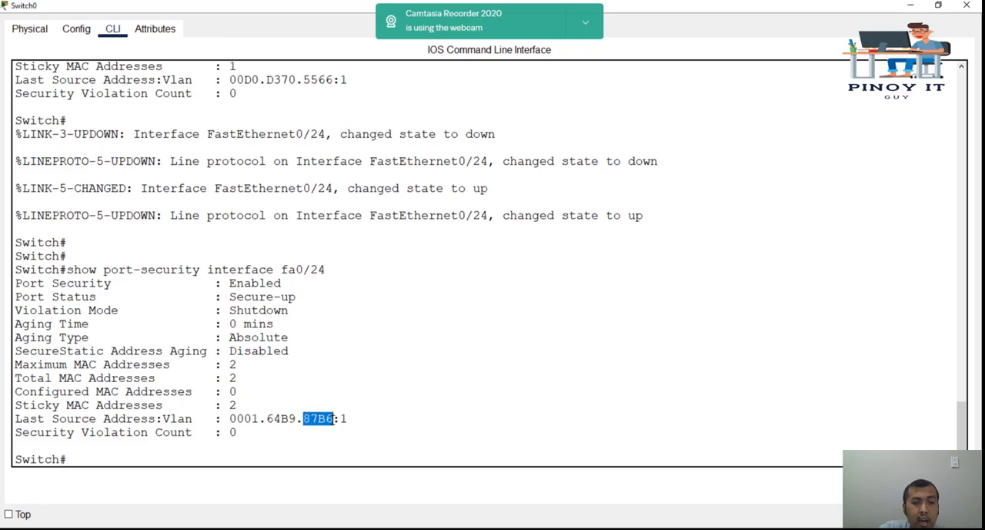
left_click(127, 377)
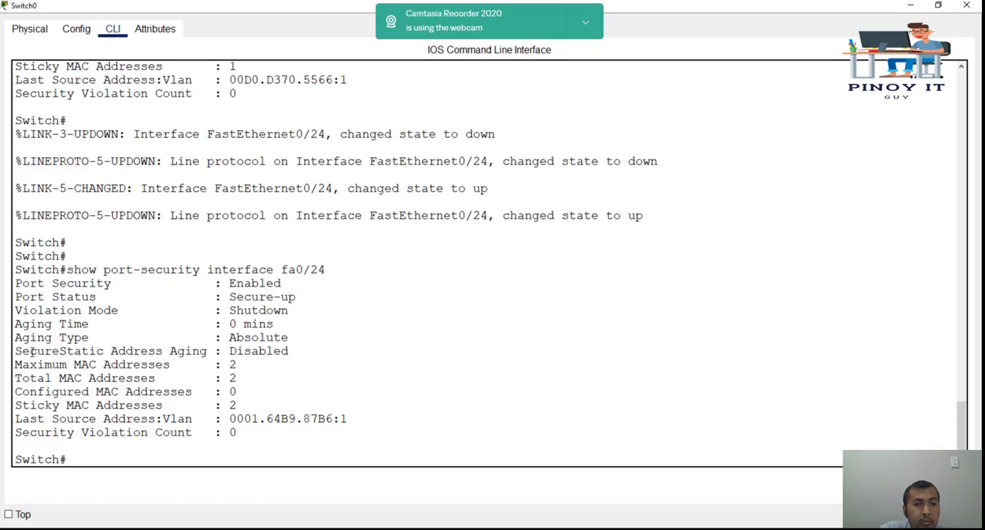
left_click_drag(15, 365, 245, 367)
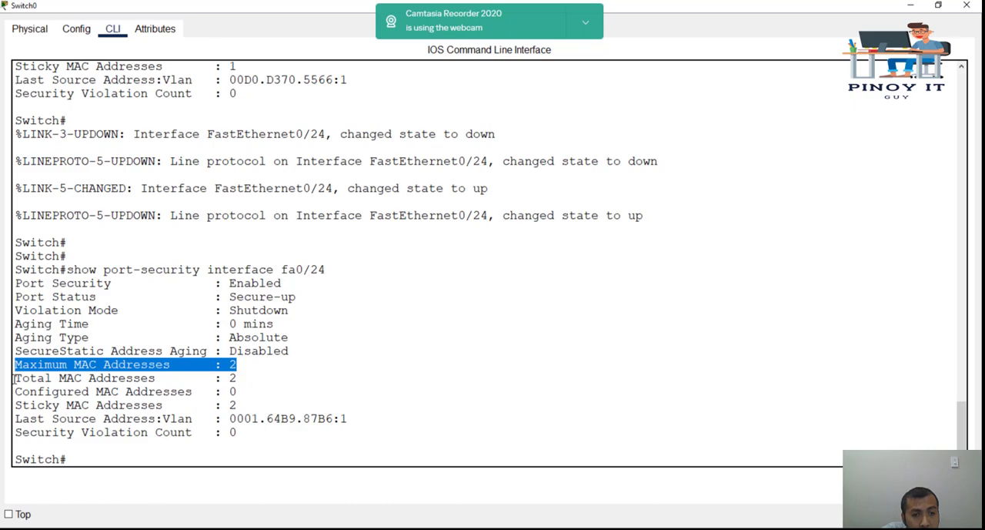
left_click_drag(13, 377, 324, 378)
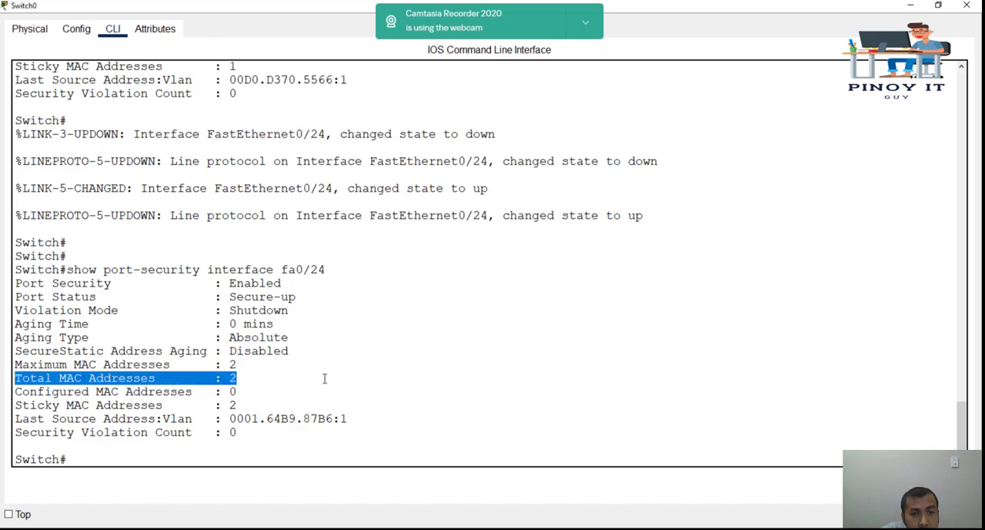
left_click(324, 378)
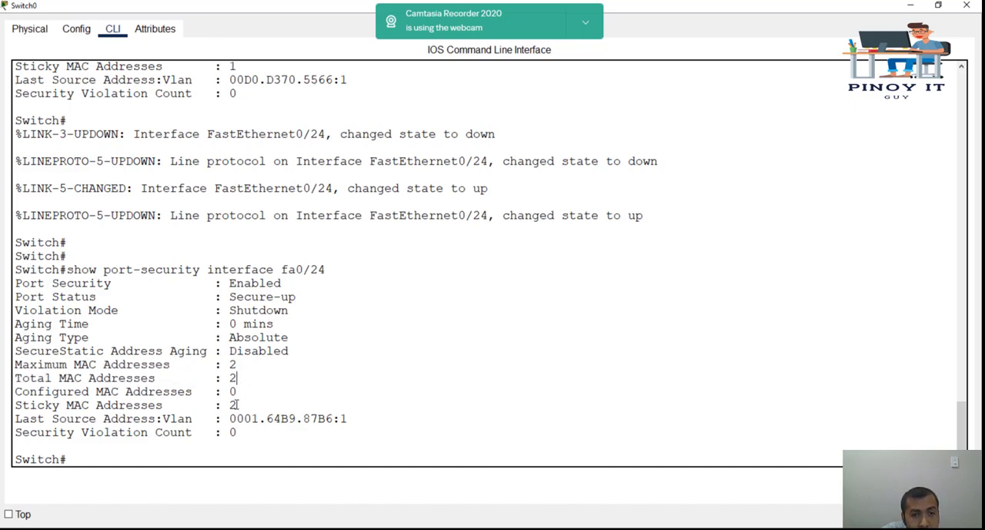
left_click_drag(237, 404, 24, 405)
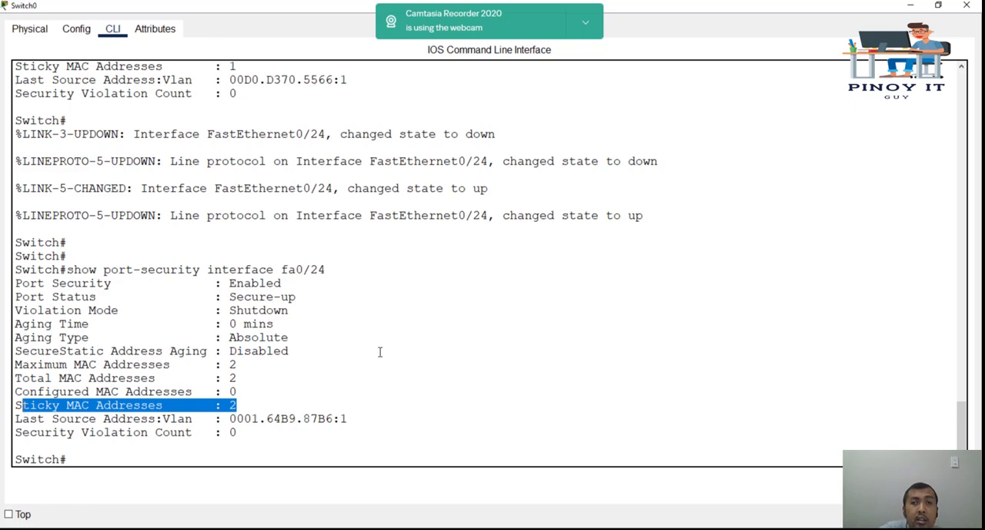
left_click(380, 352)
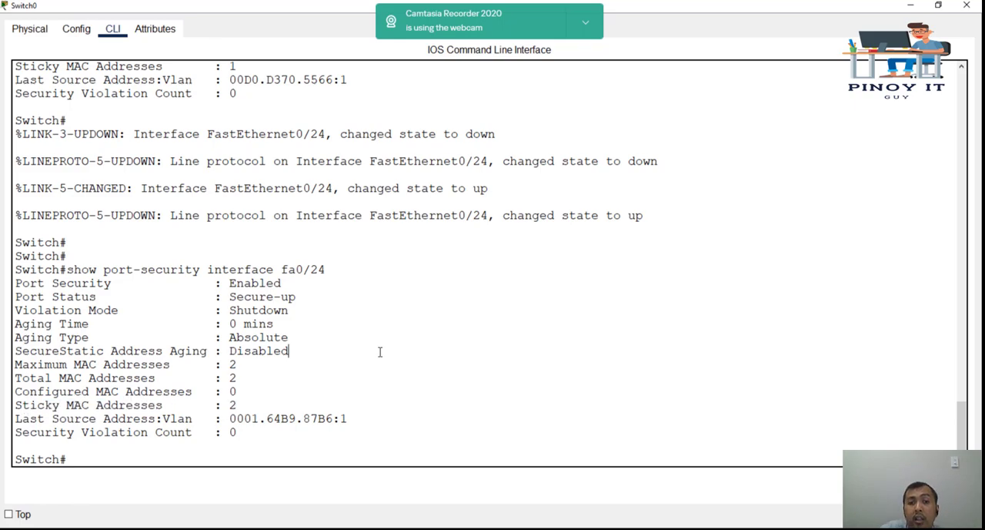
Step: Display the running configuration as far as FastEthernet0/24 and examine its sticky MAC address entries
key("Return")
type("show run")
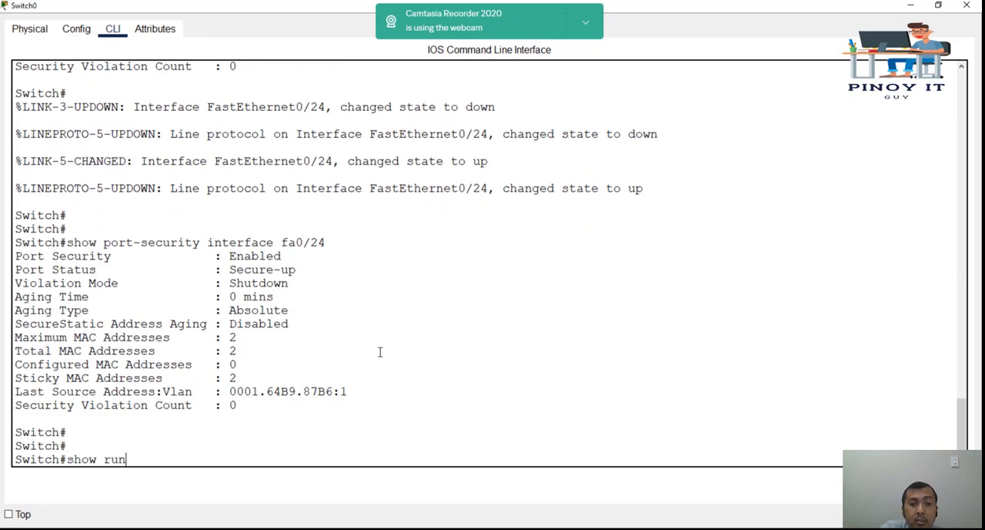
key("Return")
key("space")
key("space")
key("space")
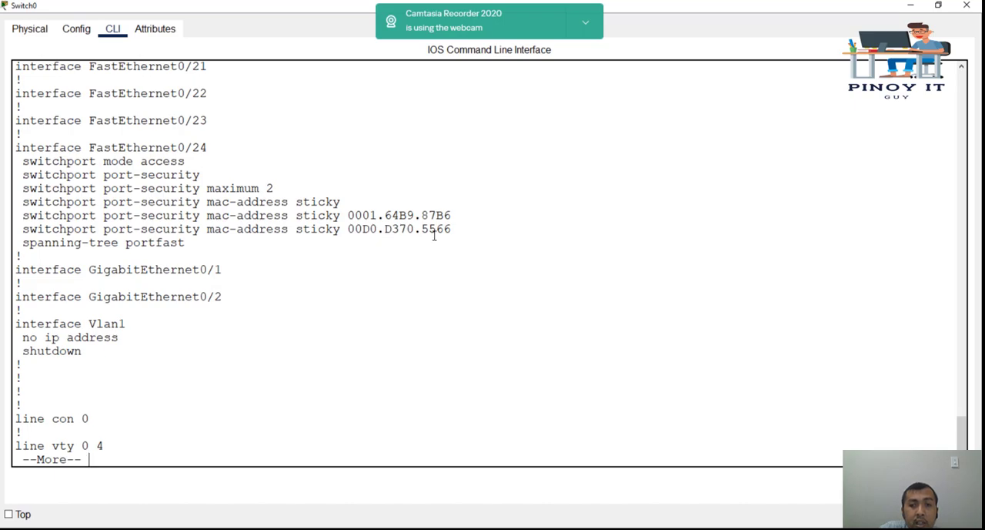
left_click_drag(457, 229, 349, 228)
left_click_drag(452, 215, 326, 217)
left_click(464, 298)
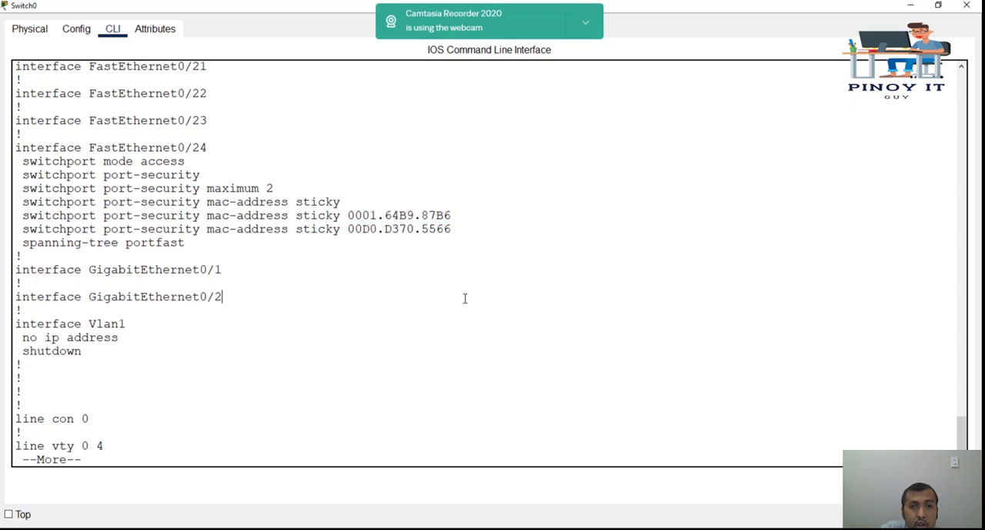